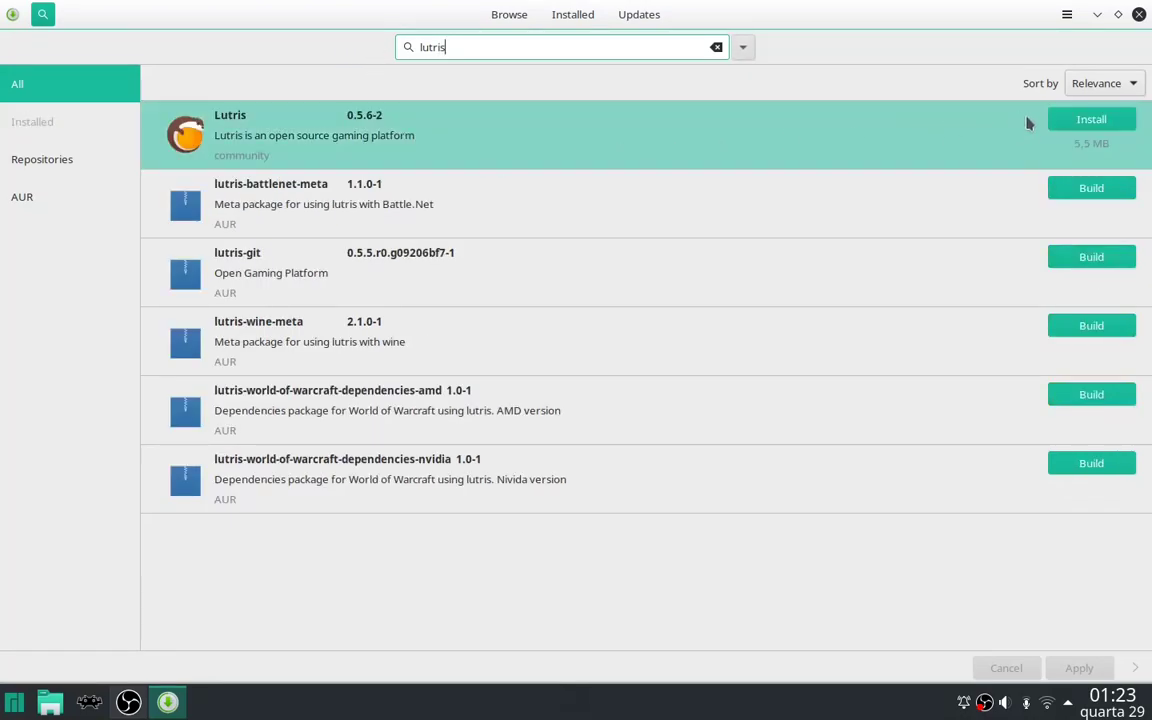
Mark Lutris for installation with the optional wine, 32-bit Vulkan loader and vkd3d dependencies.
click(1075, 120)
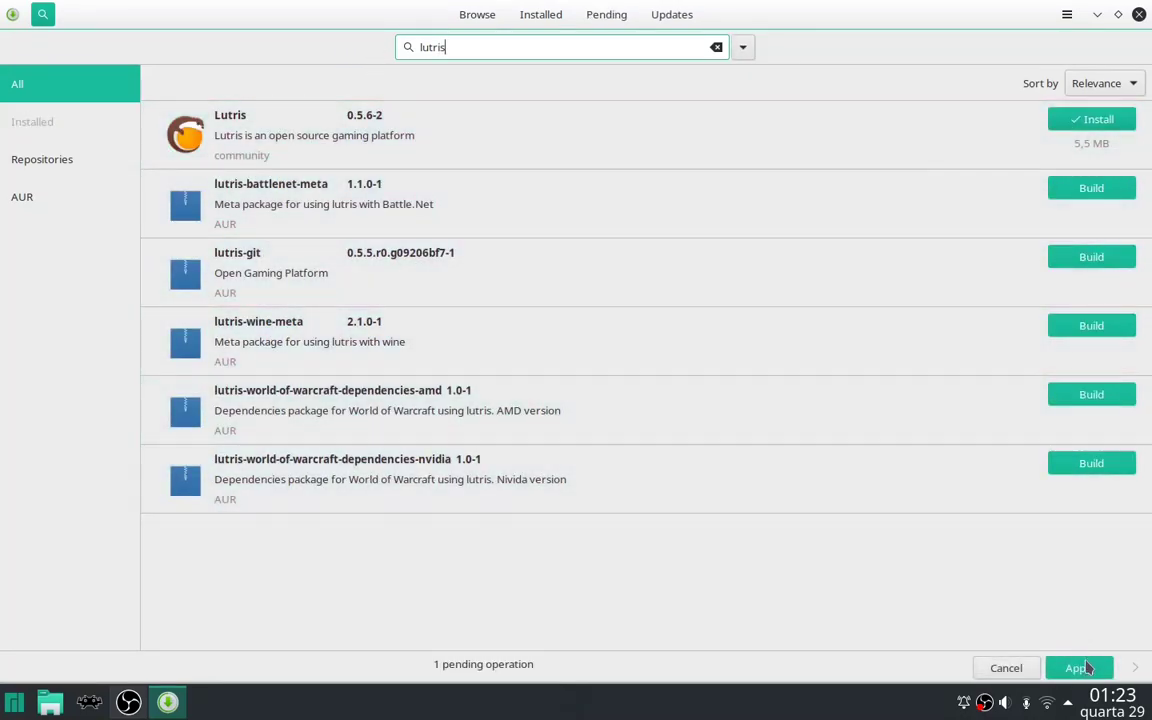
click(1079, 668)
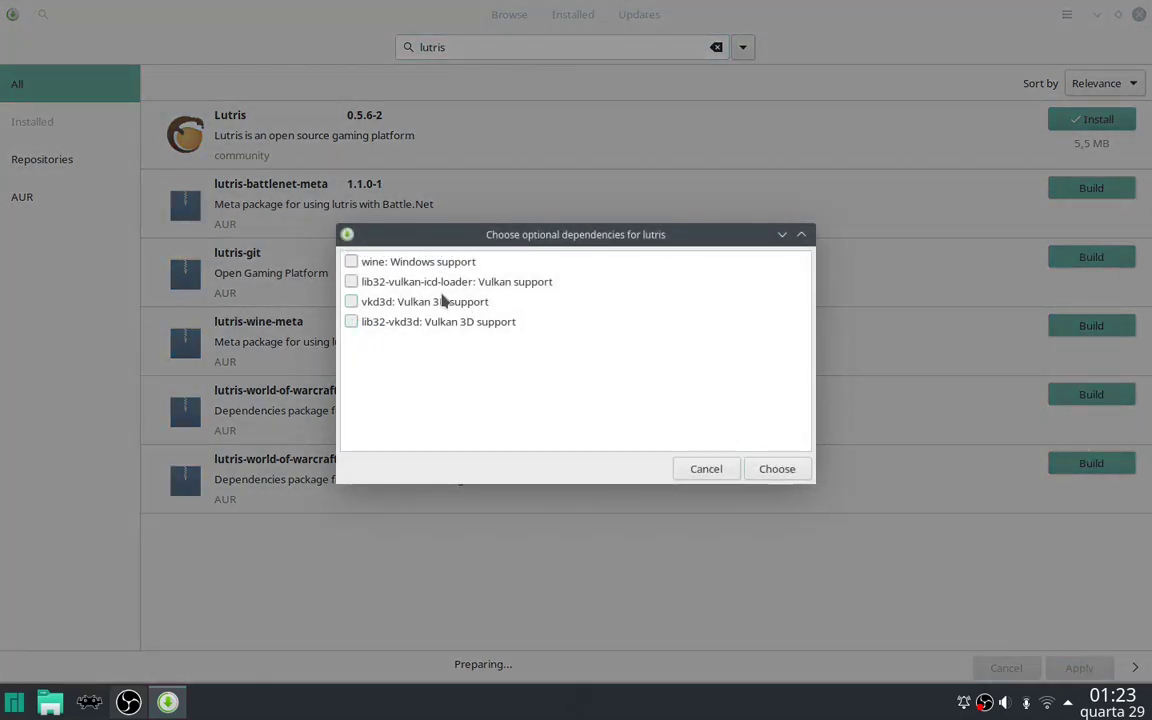
click(351, 262)
click(352, 282)
click(351, 322)
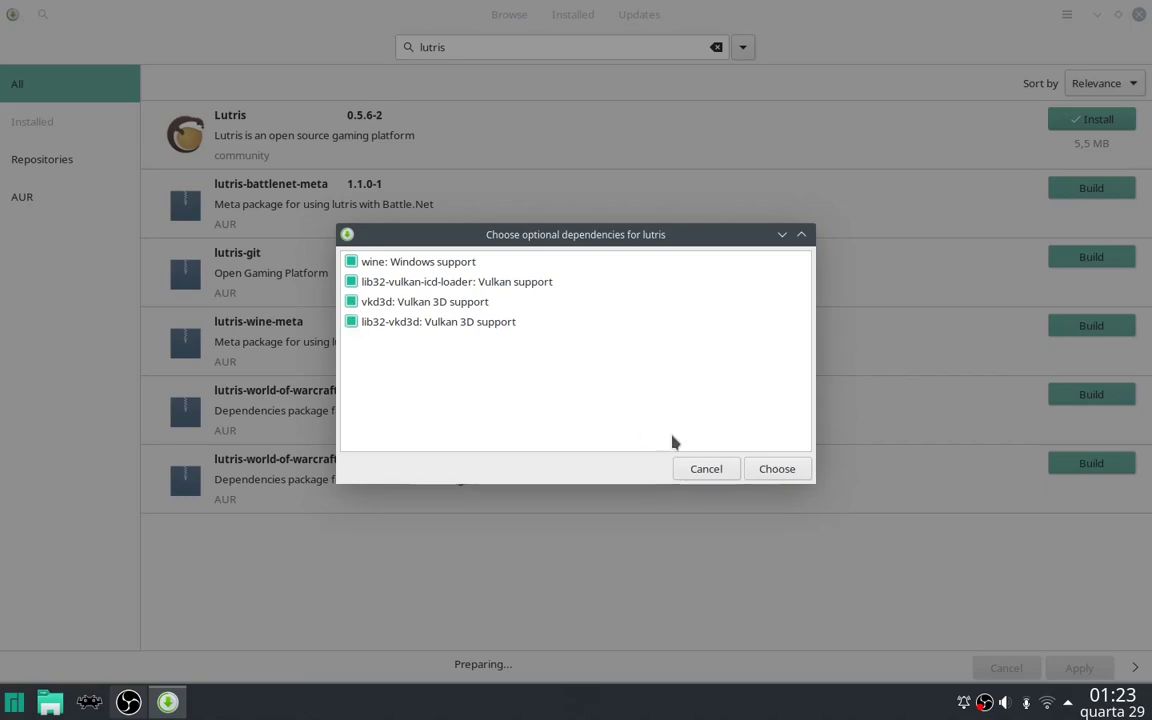
click(777, 469)
Authenticate with the administrator password, approve the transaction, and close Pamac.
text(••••)
click(645, 392)
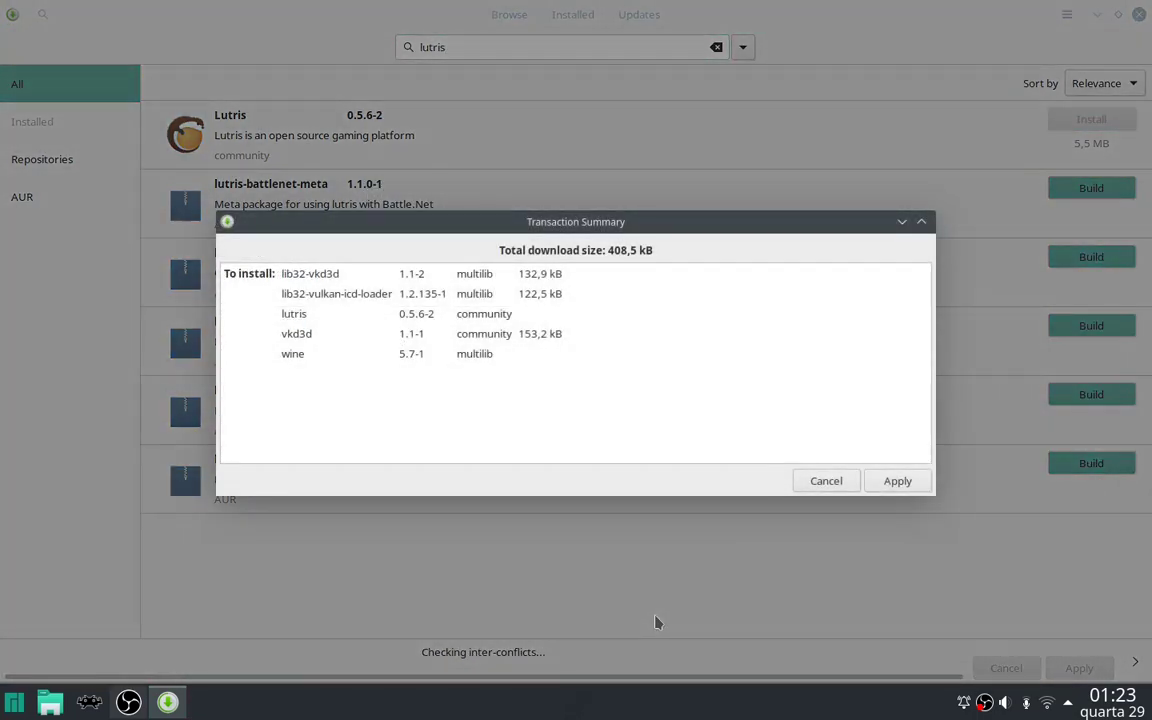
click(918, 481)
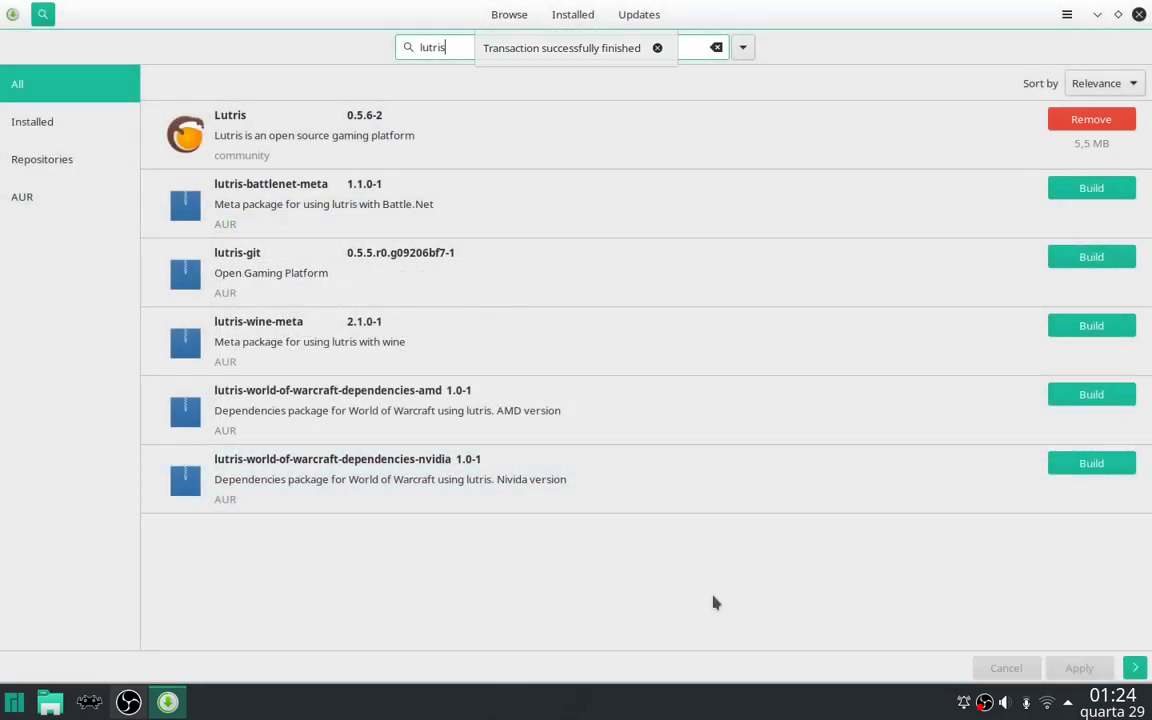
key(alt+F4)
Search the Plasma application launcher for 'lutris' and start Lutris.
click(6, 703)
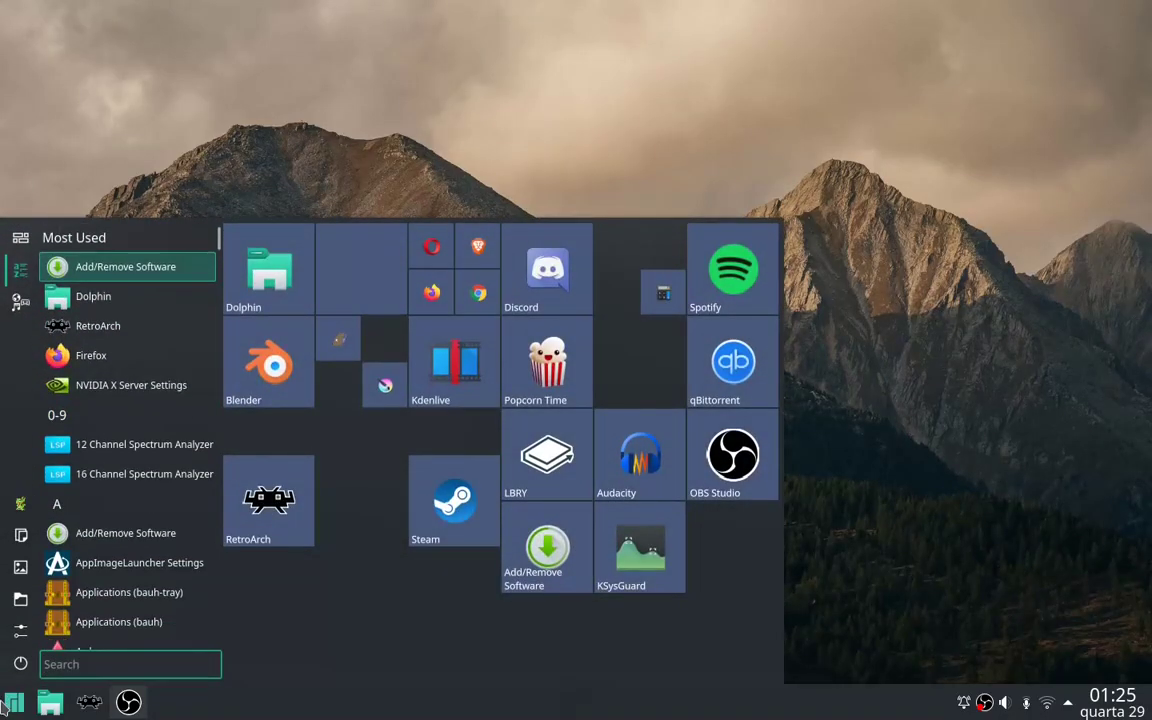
text(lutris)
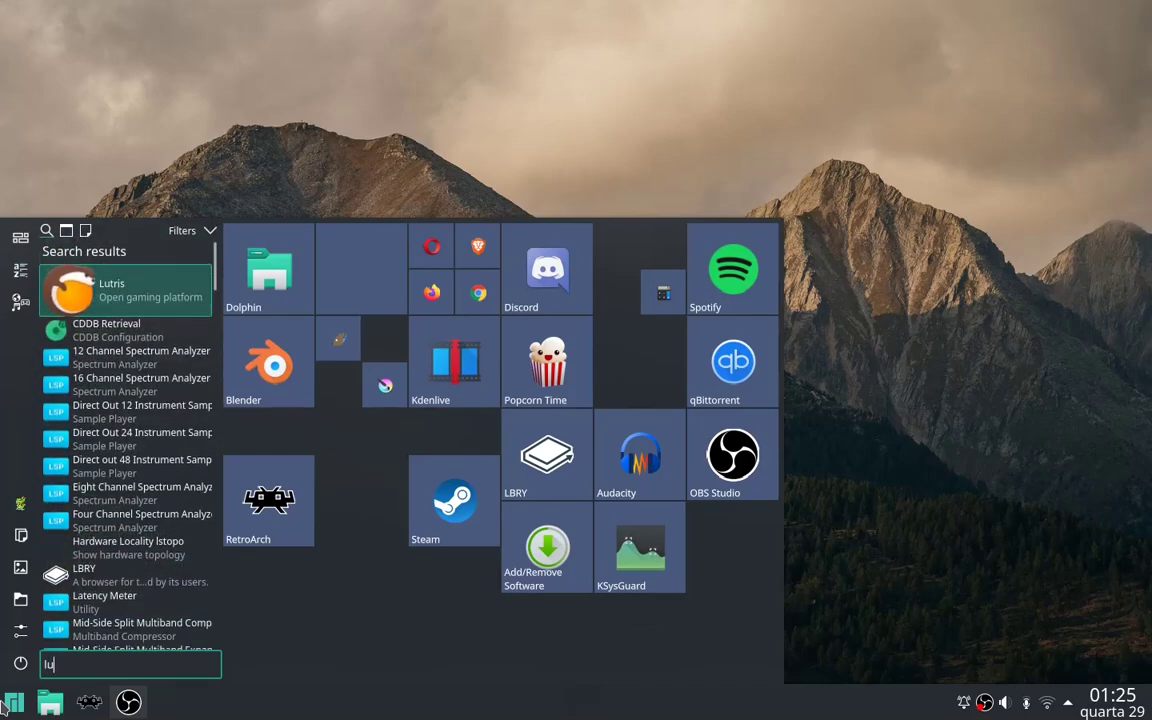
click(159, 302)
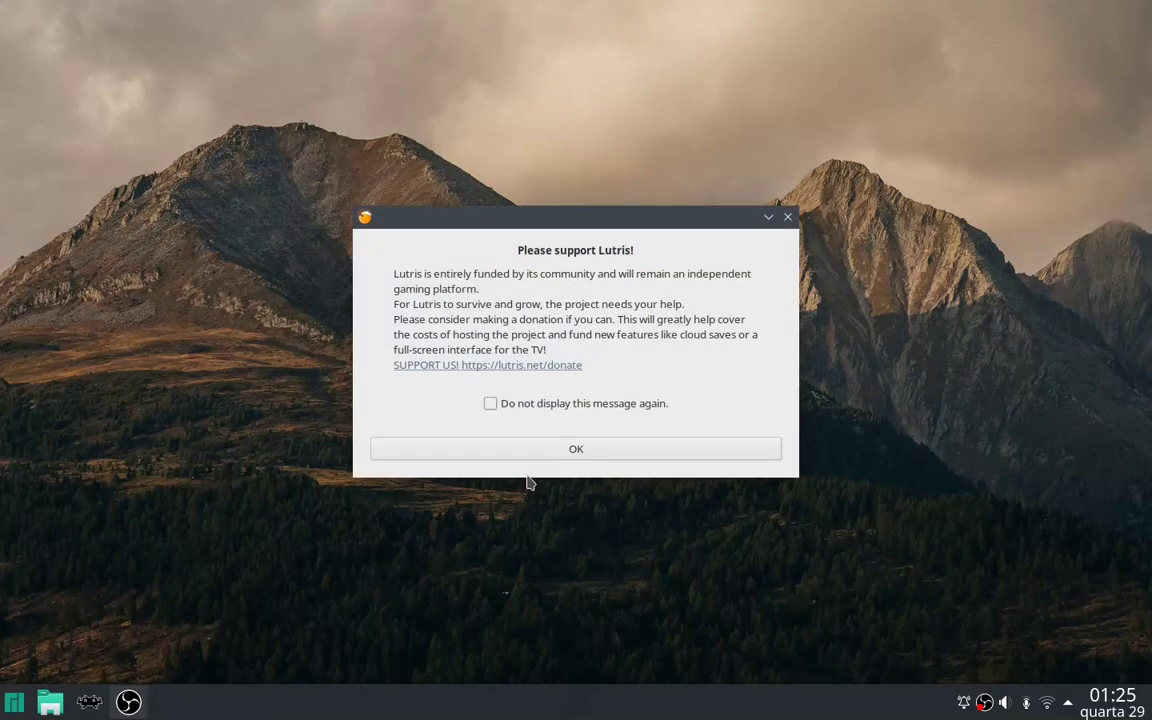
Dismiss the donation message, search Lutris.net for 'epic games', and start installing Epic Games Store.
click(553, 458)
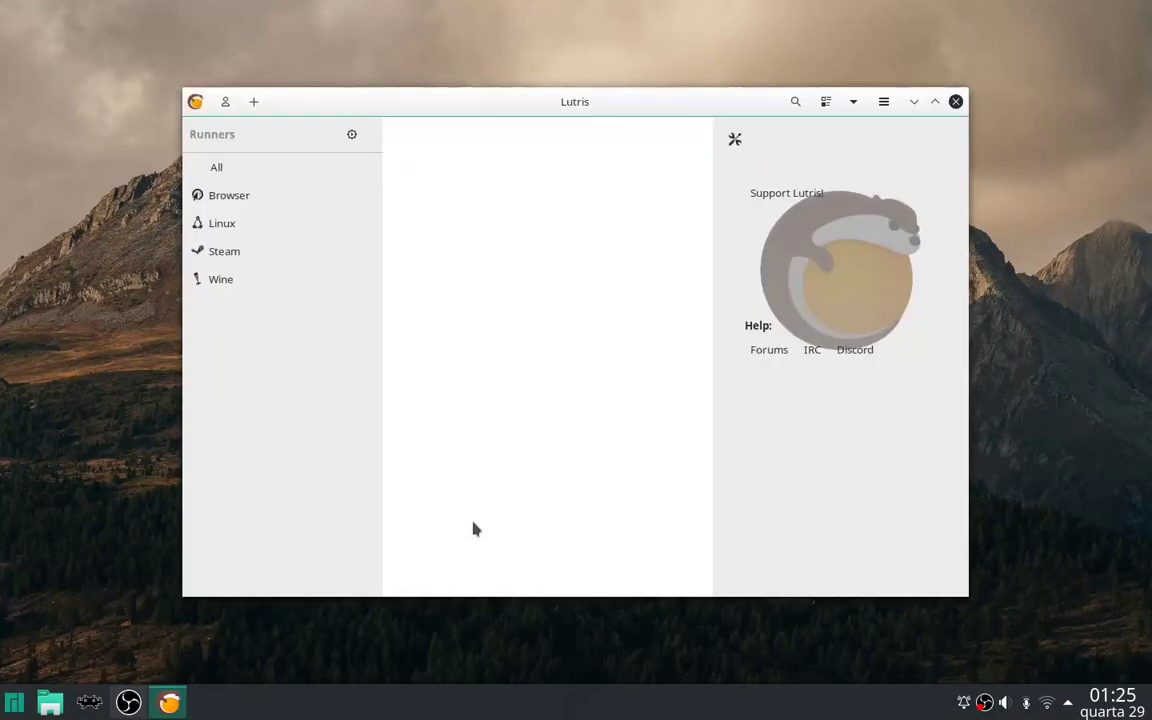
click(795, 101)
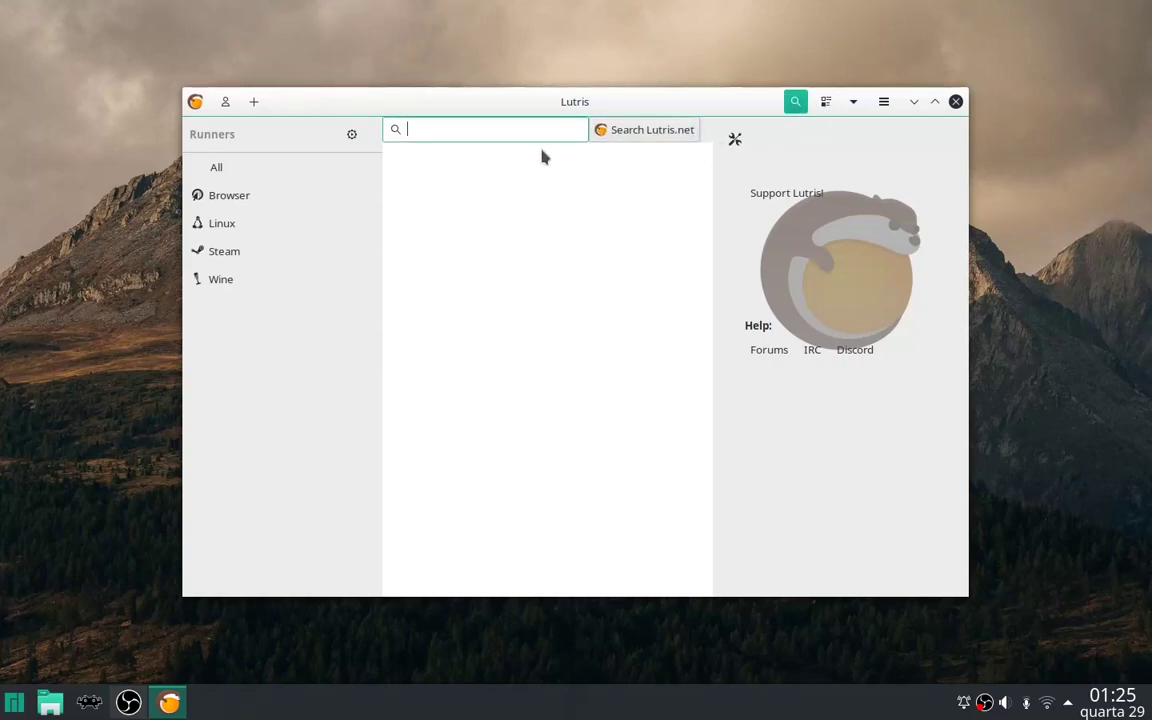
text(e)
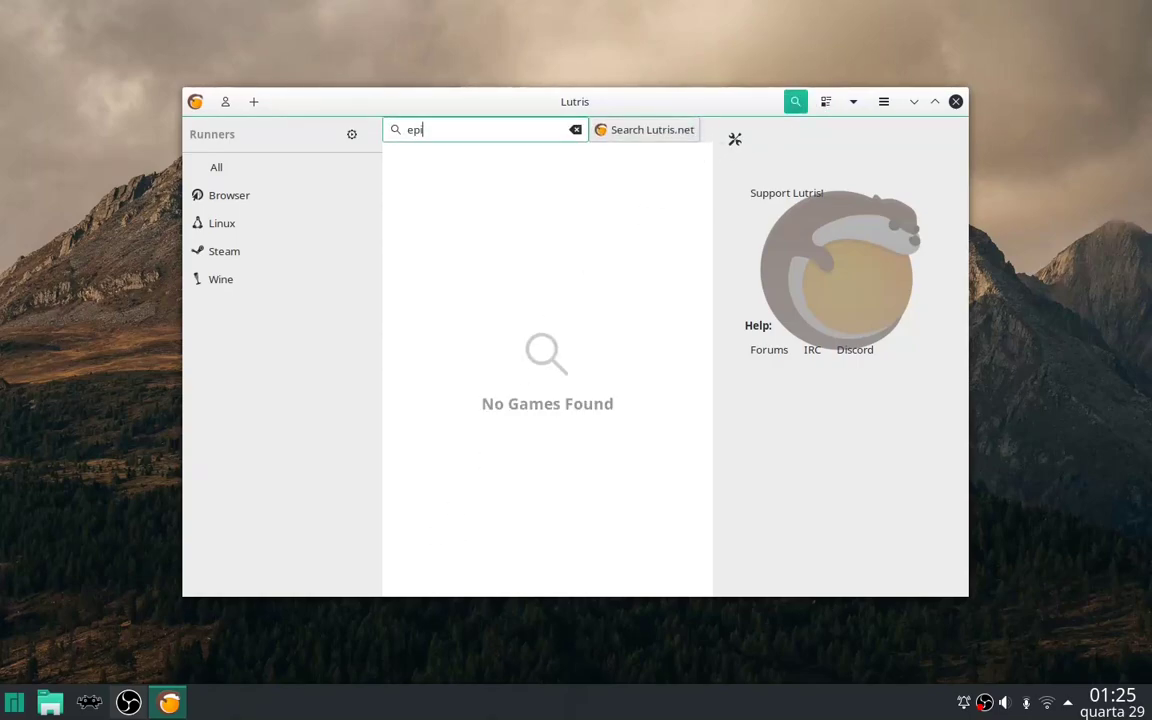
text(pic games)
click(660, 131)
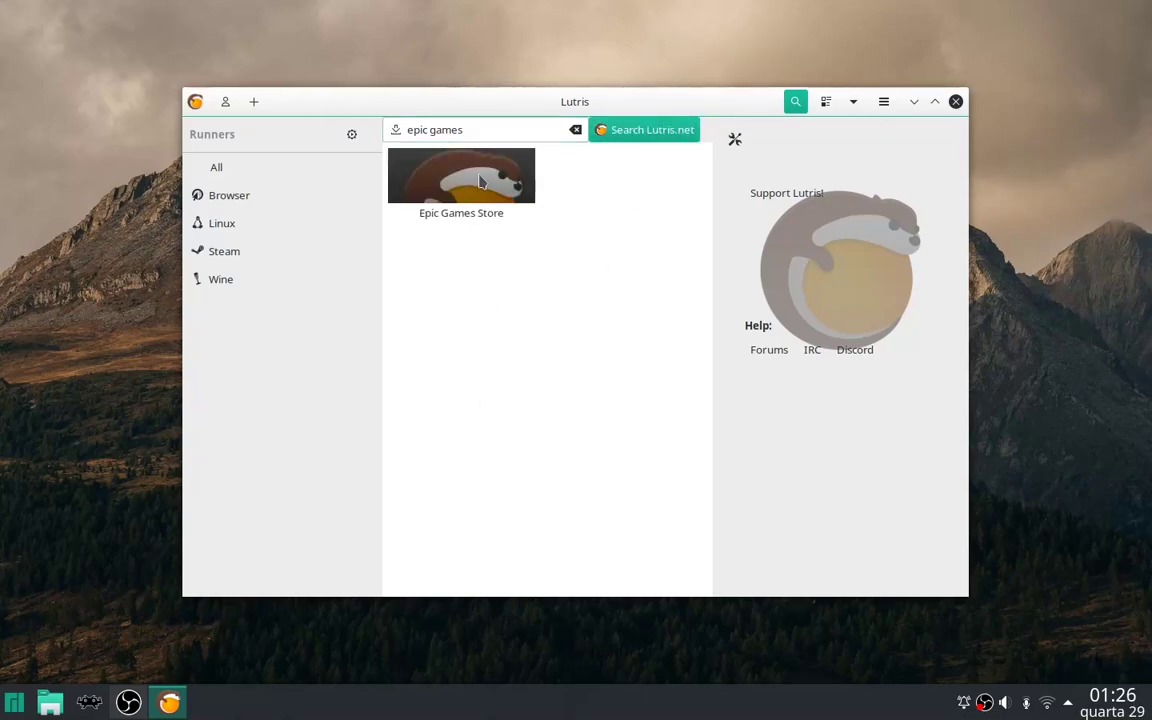
click(431, 168)
click(812, 249)
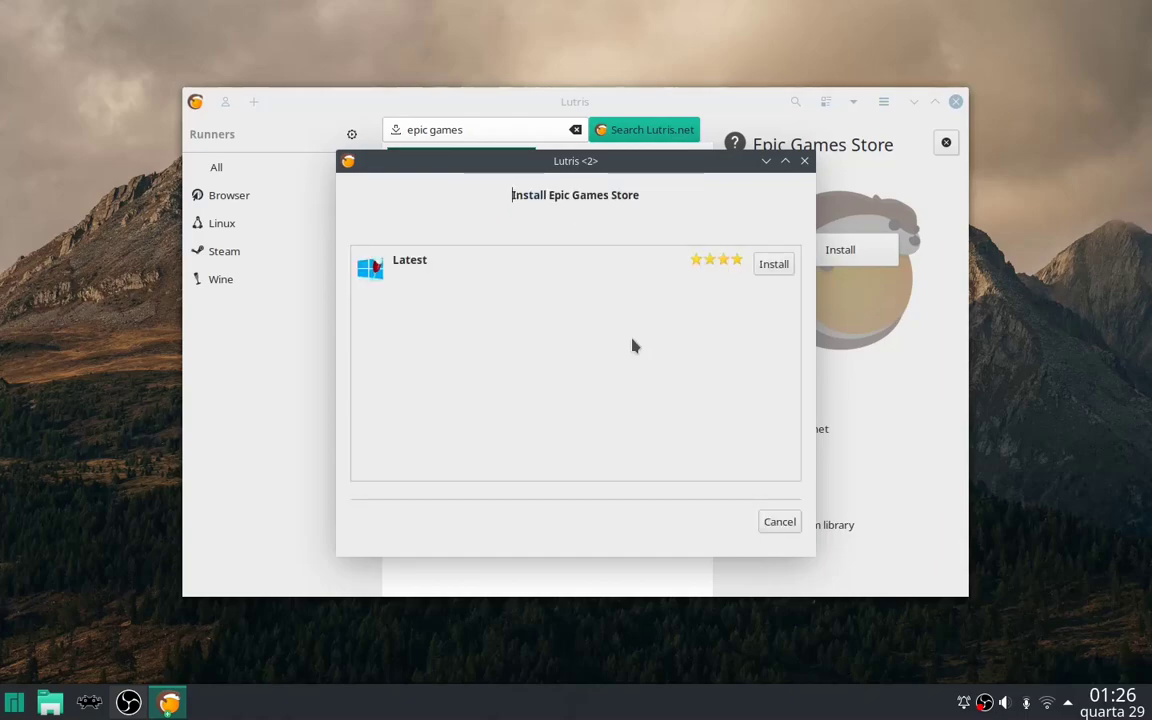
Install the Latest Epic Games Store version into the default epic-games-store folder.
click(772, 265)
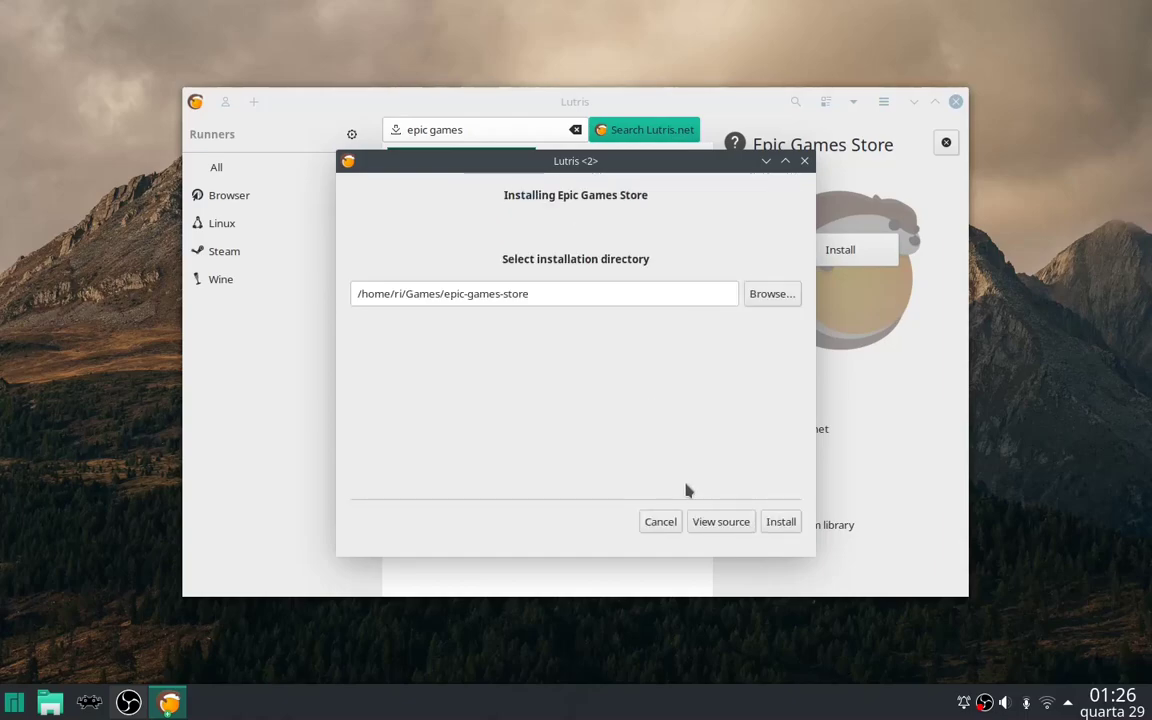
click(786, 528)
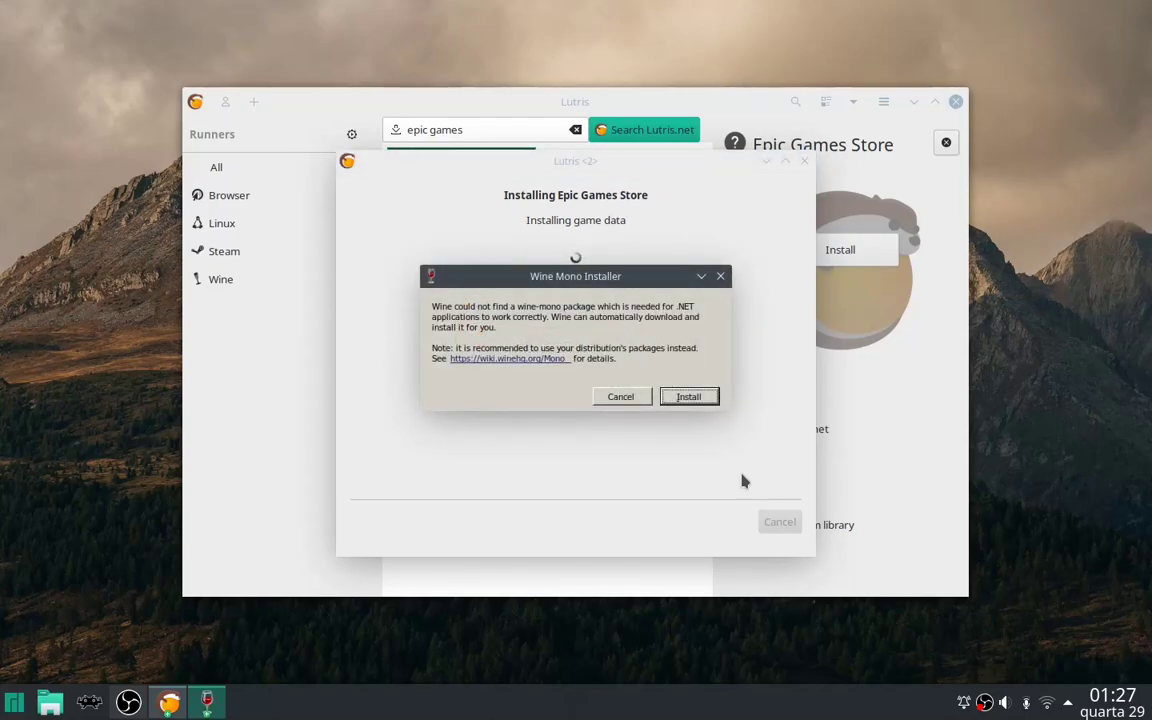
Accept the Wine Mono and Wine Gecko installs until Epic Games Store installation completes.
click(704, 398)
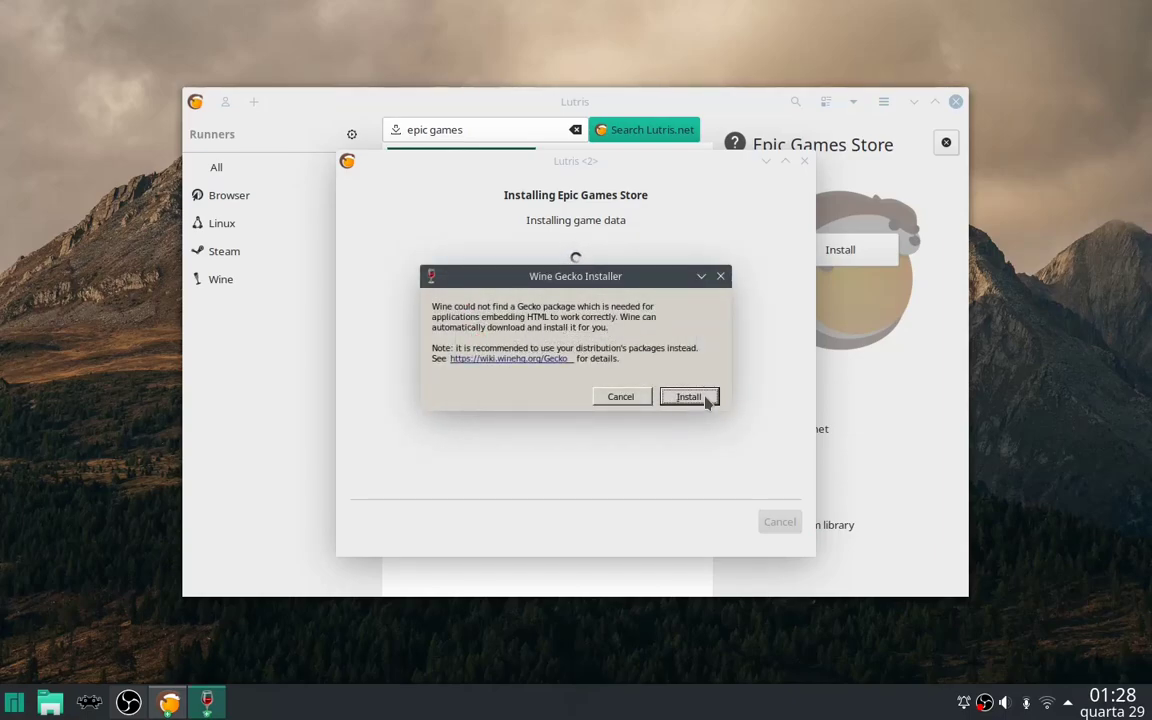
click(705, 399)
click(706, 400)
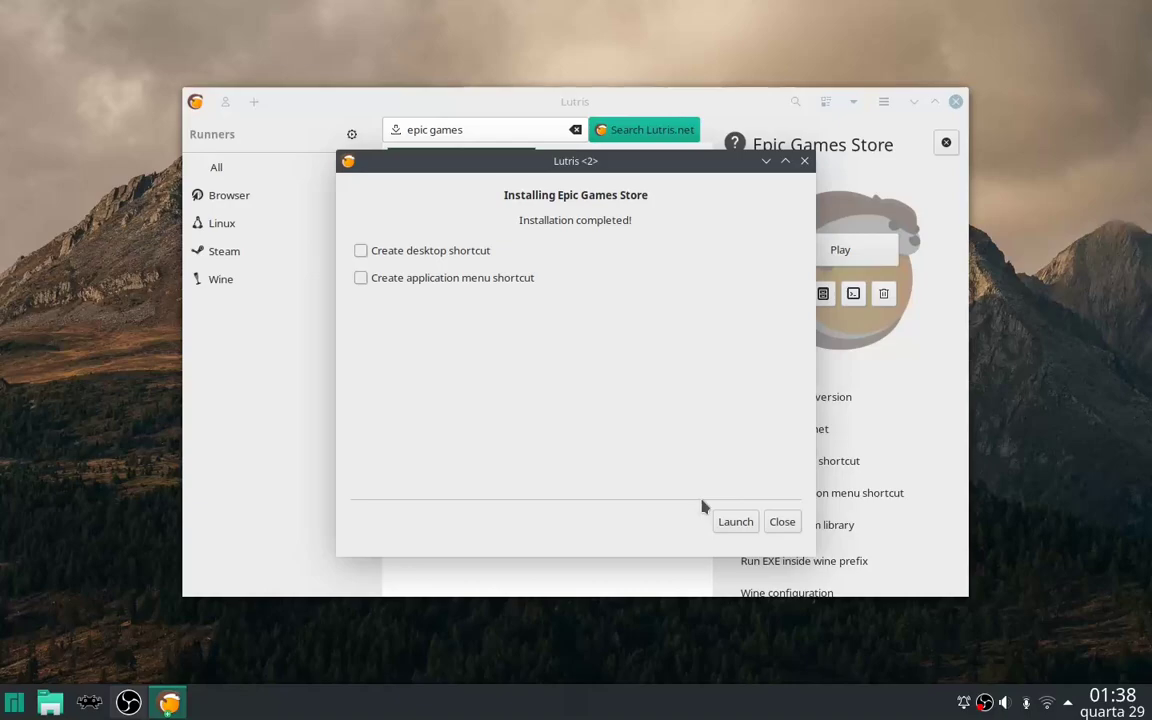
Close the finished installer, select the Epic Games Store tile and play it.
click(777, 528)
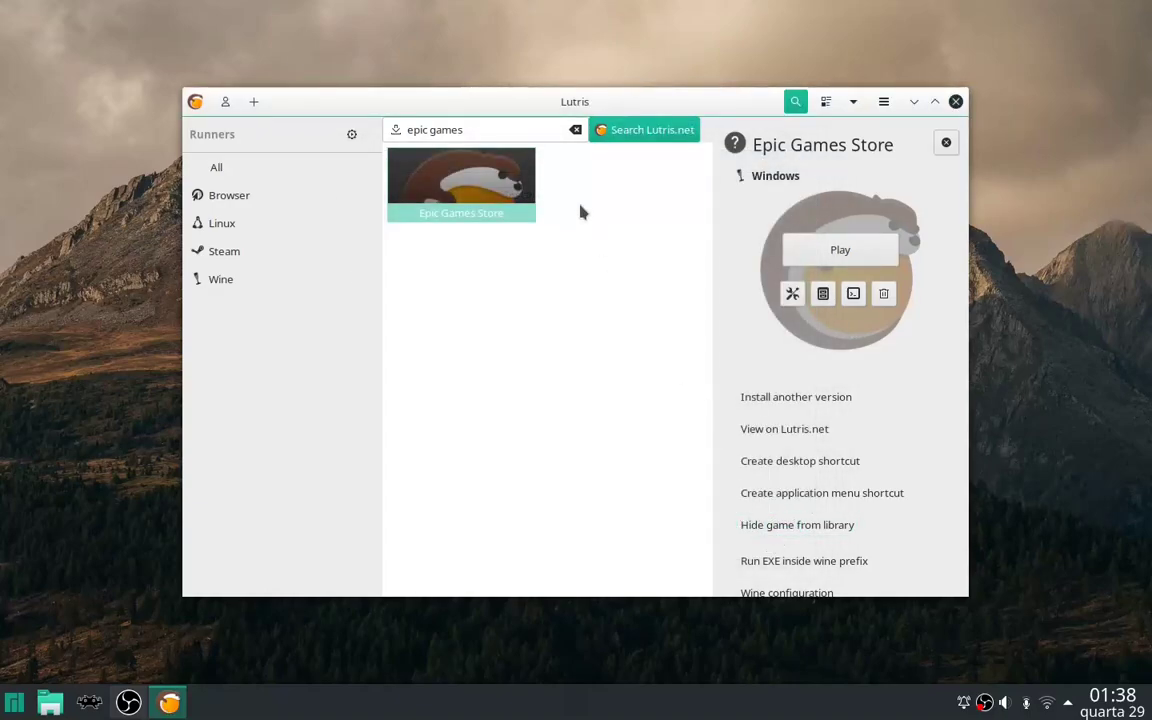
click(607, 309)
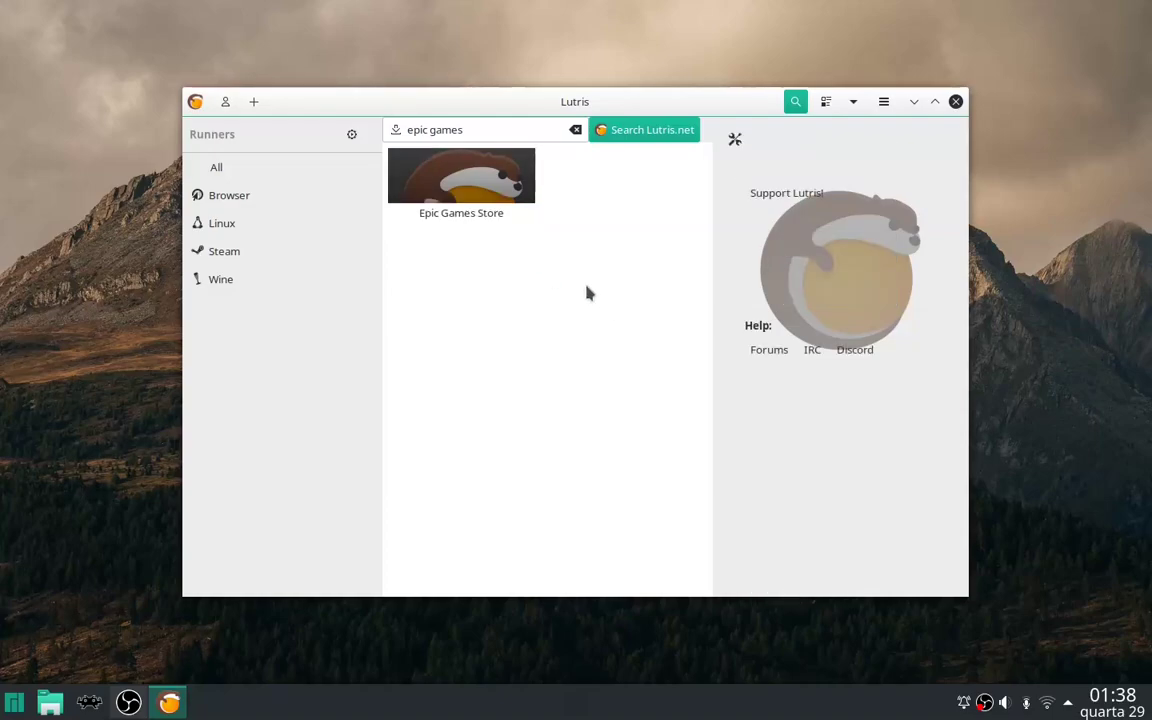
click(505, 183)
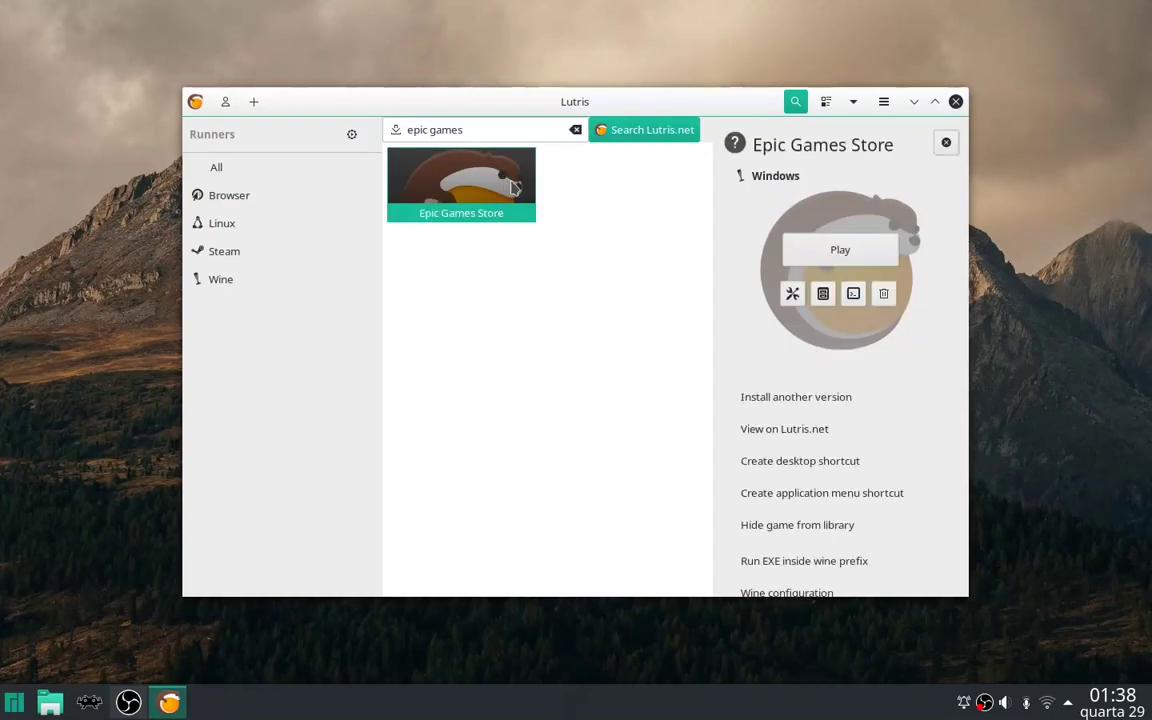
click(858, 263)
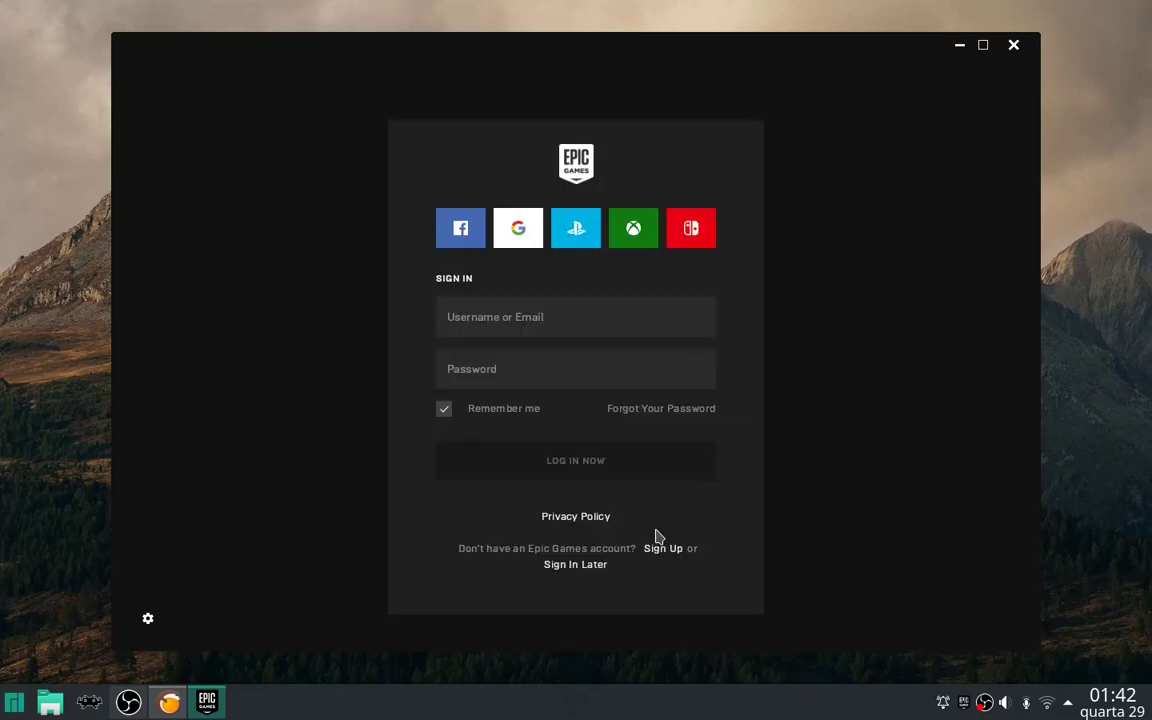
Enter the account e-mail and password in the Epic Games Launcher and submit the sign-in.
click(547, 318)
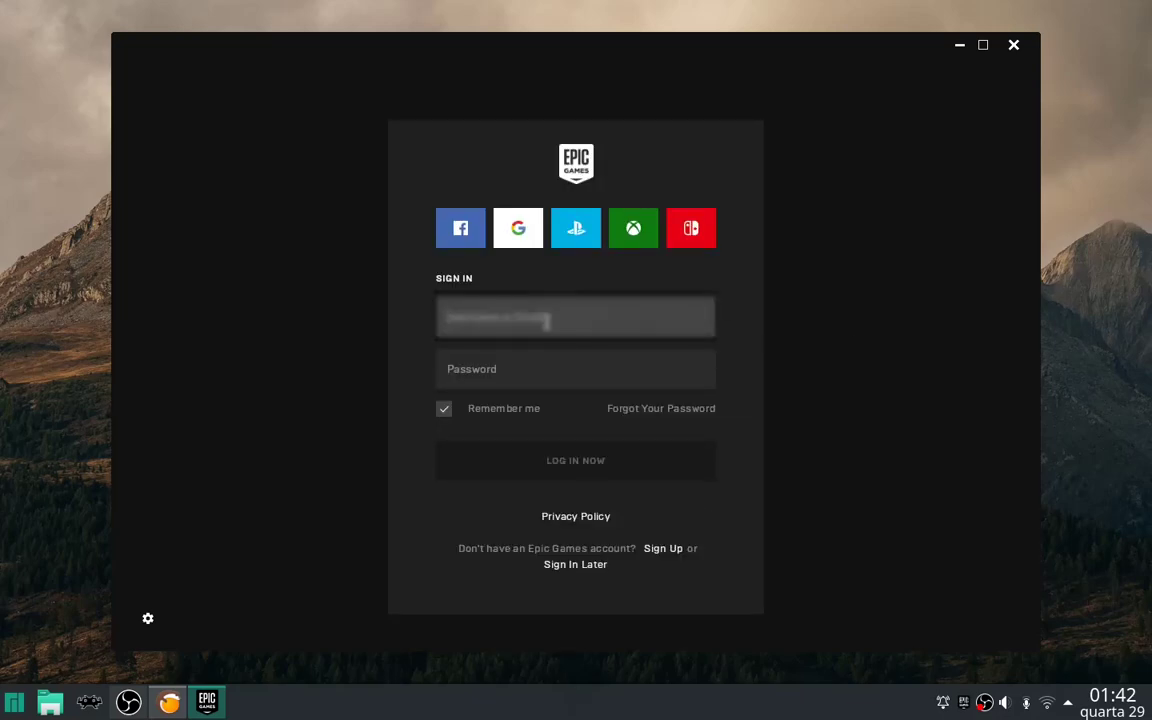
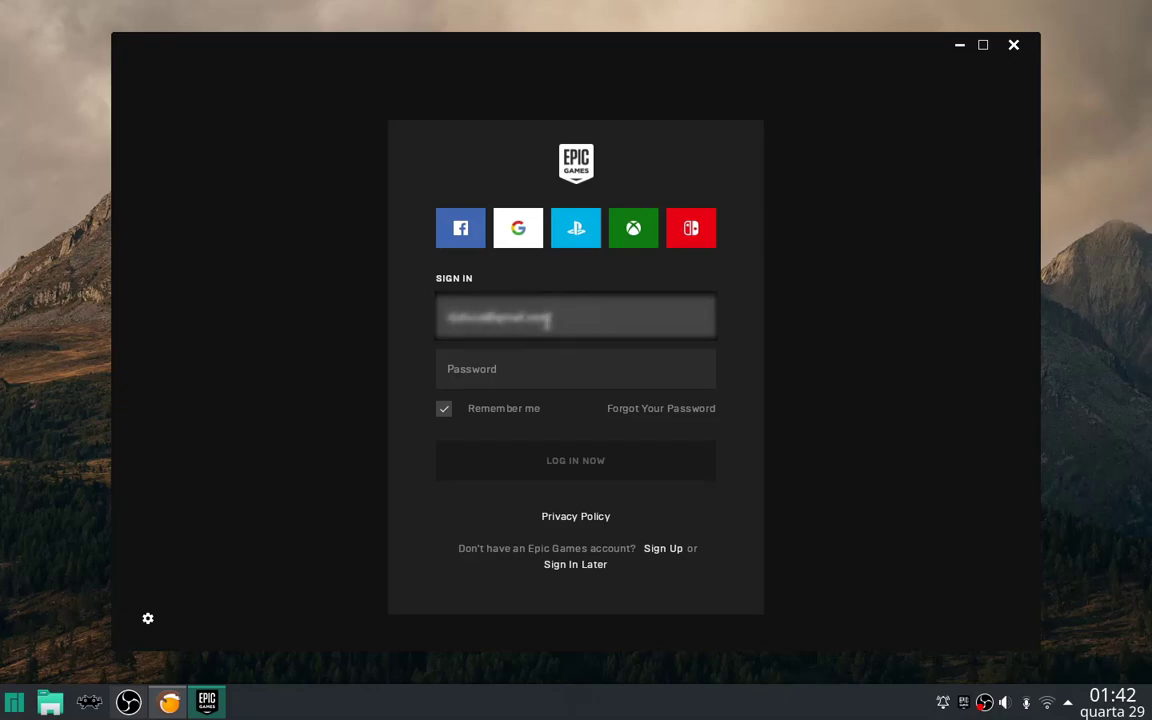
click(448, 369)
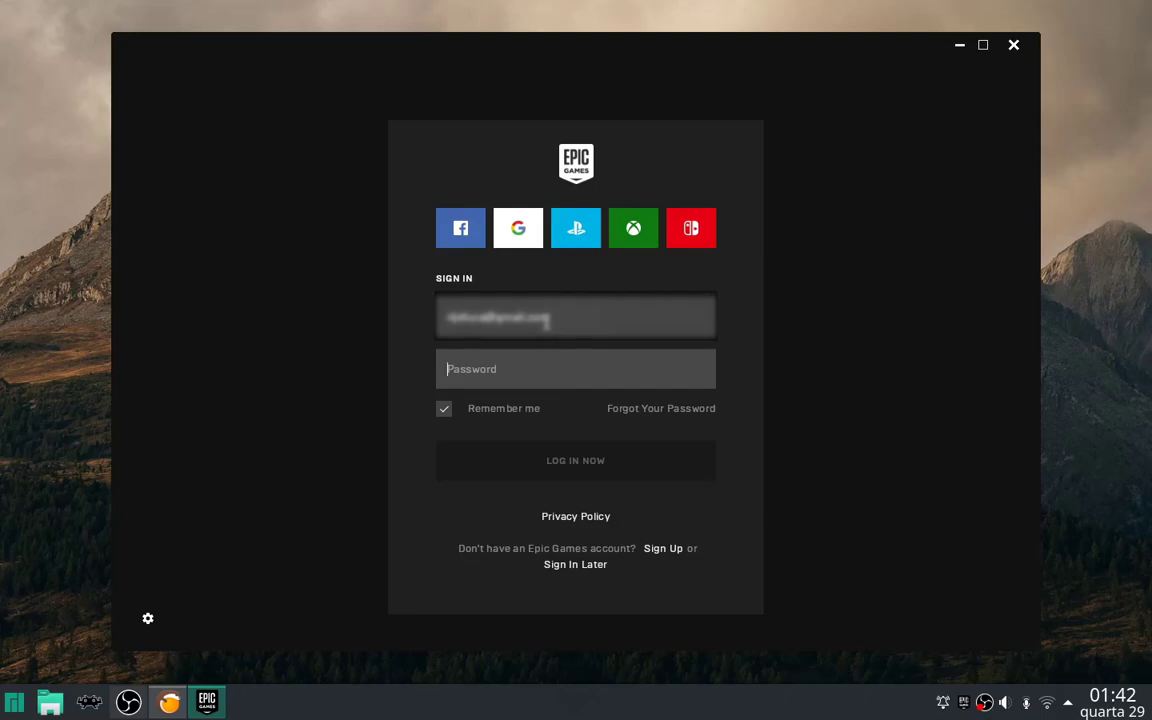
text(********)
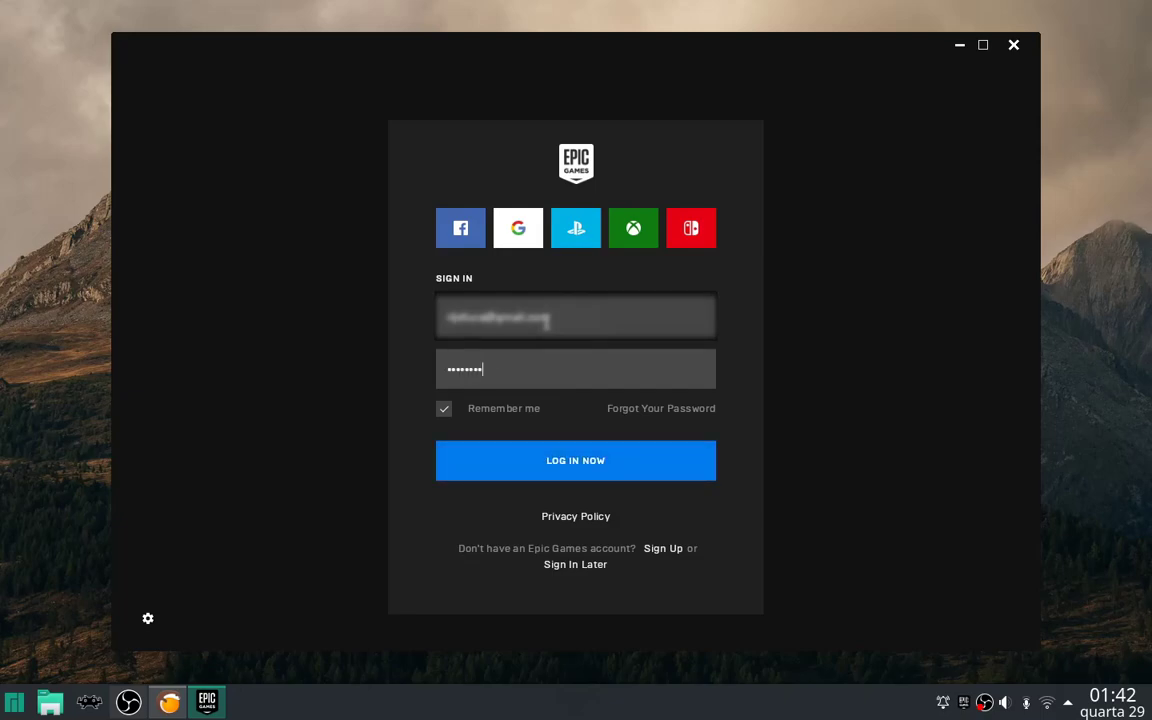
click(583, 476)
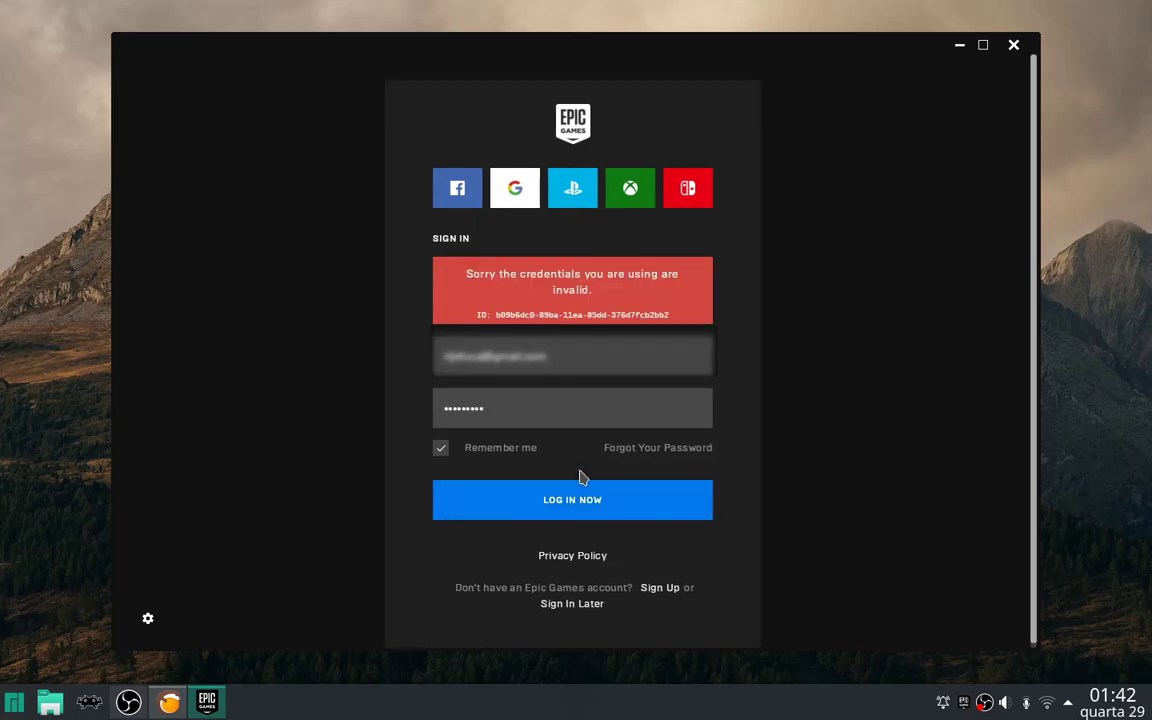
After the invalid-credentials error, retype the password and sign in again.
drag(501, 409, 409, 413)
text(a)
click(589, 512)
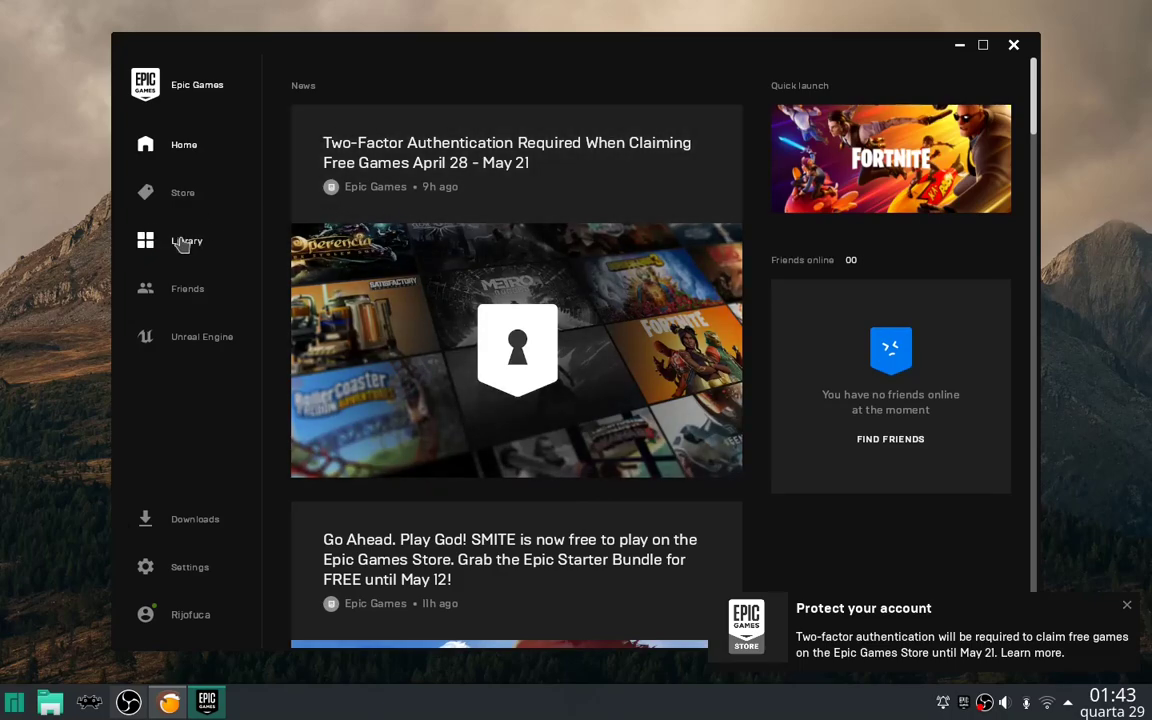
Close the protection notice, maximize the launcher, and show the library as a list down to The Messenger.
click(1128, 609)
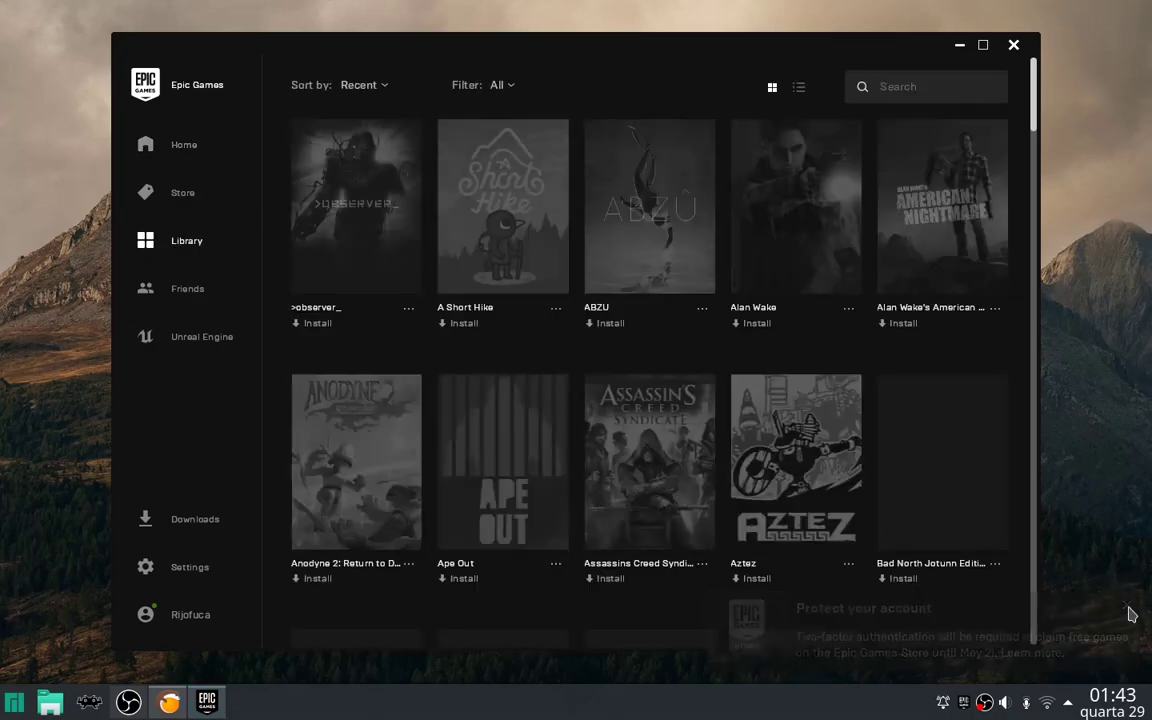
click(983, 46)
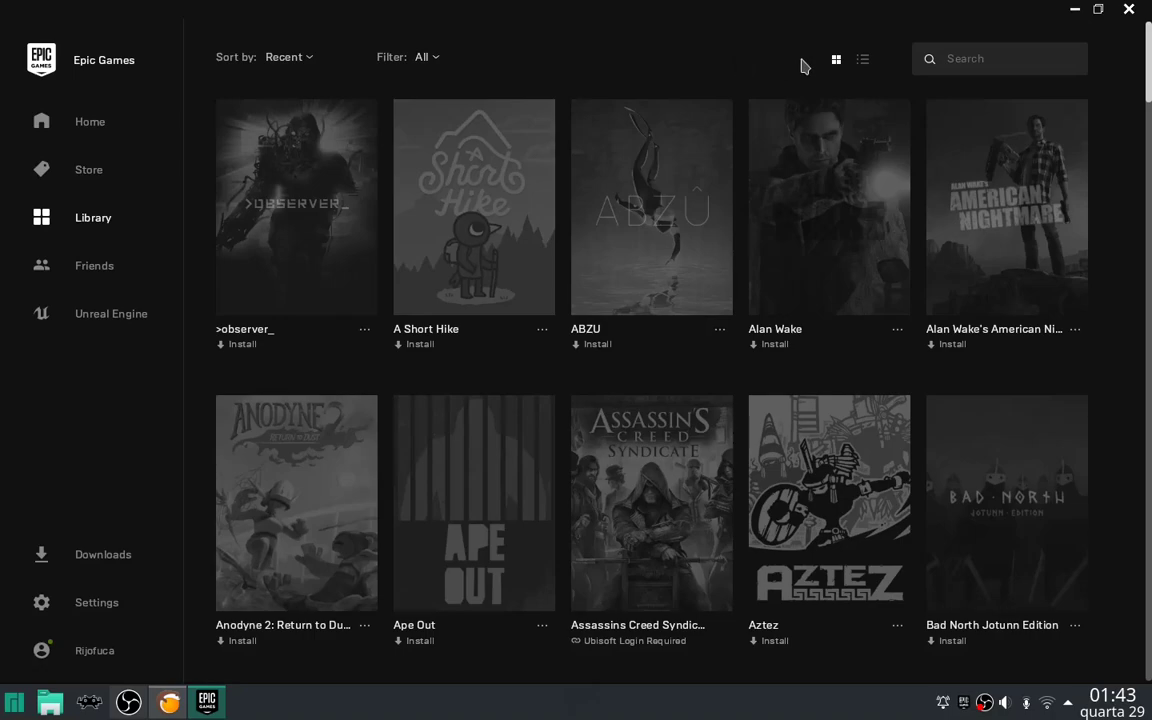
click(861, 62)
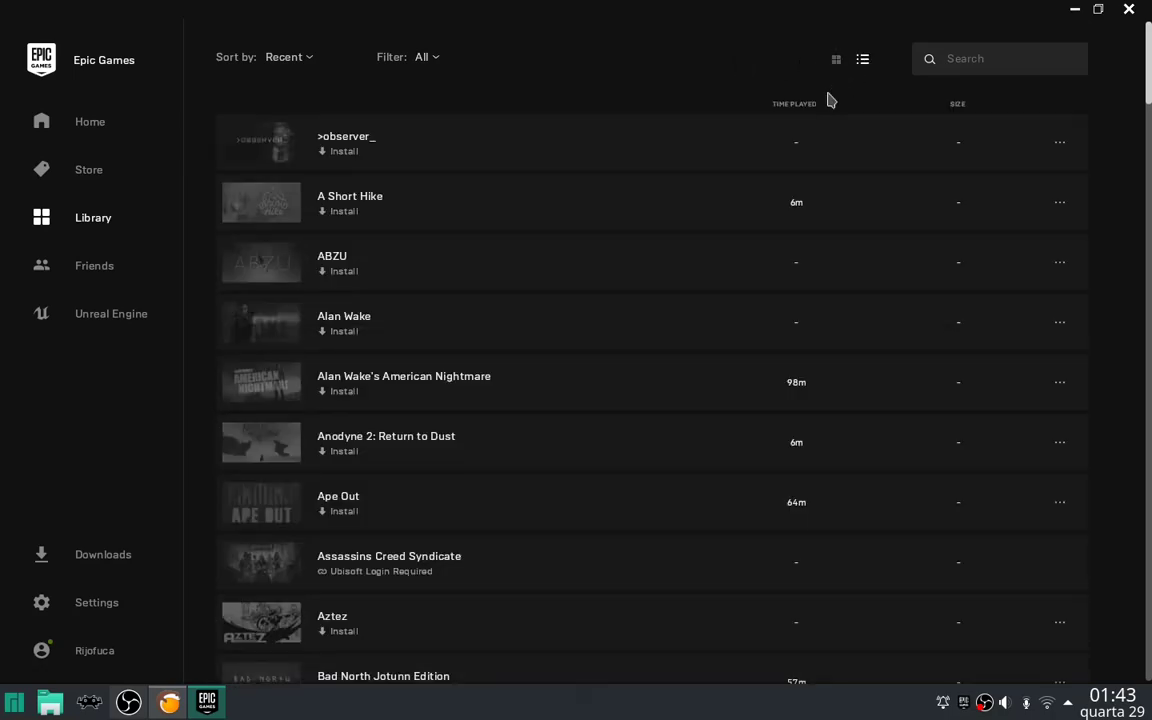
scroll(1140, 250, down, 20)
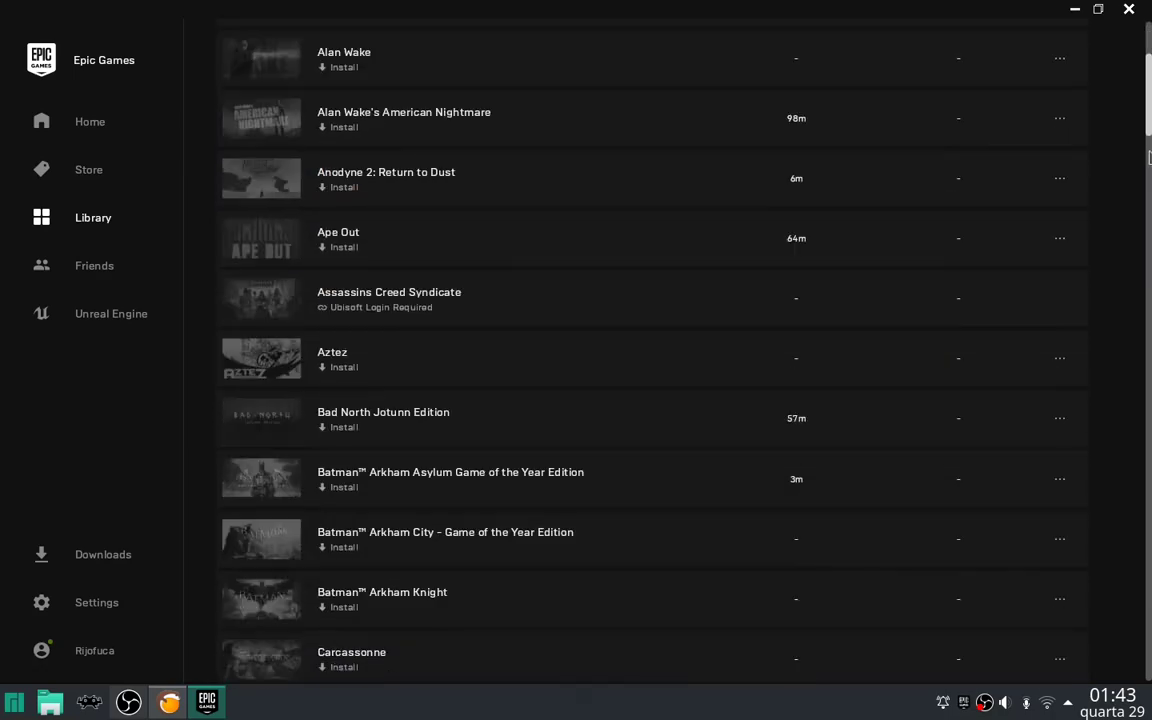
scroll(1137, 401, down, 5)
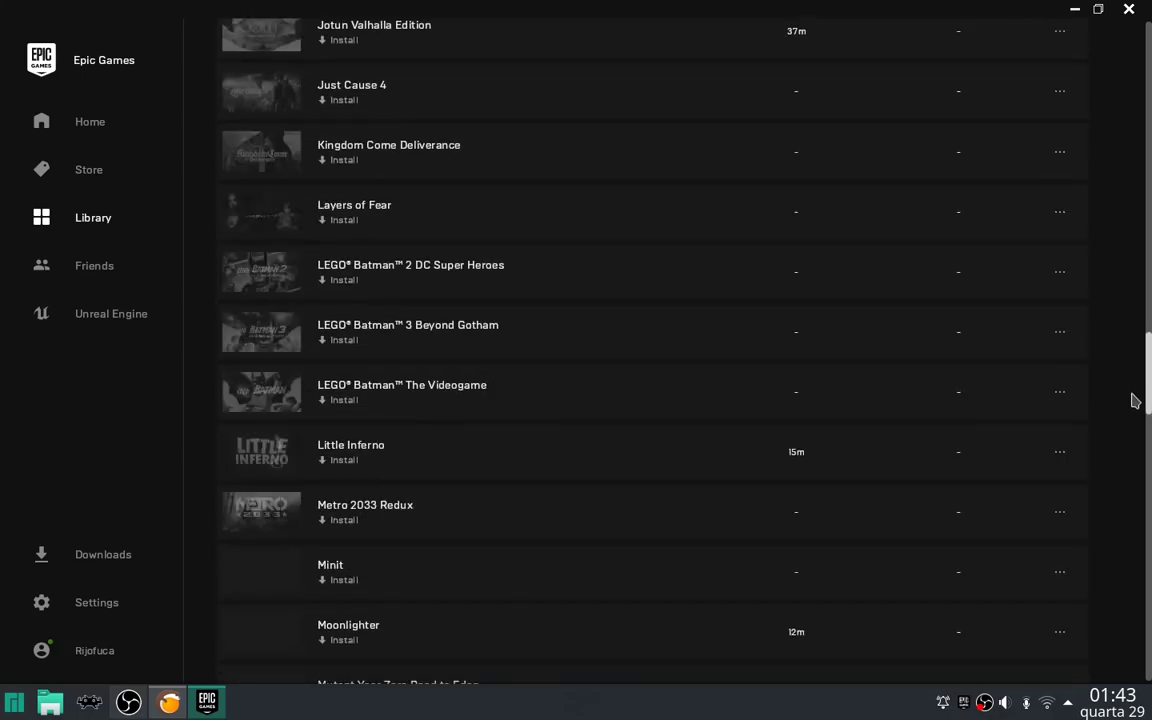
scroll(1140, 410, down, 1)
scroll(1140, 440, down, 8)
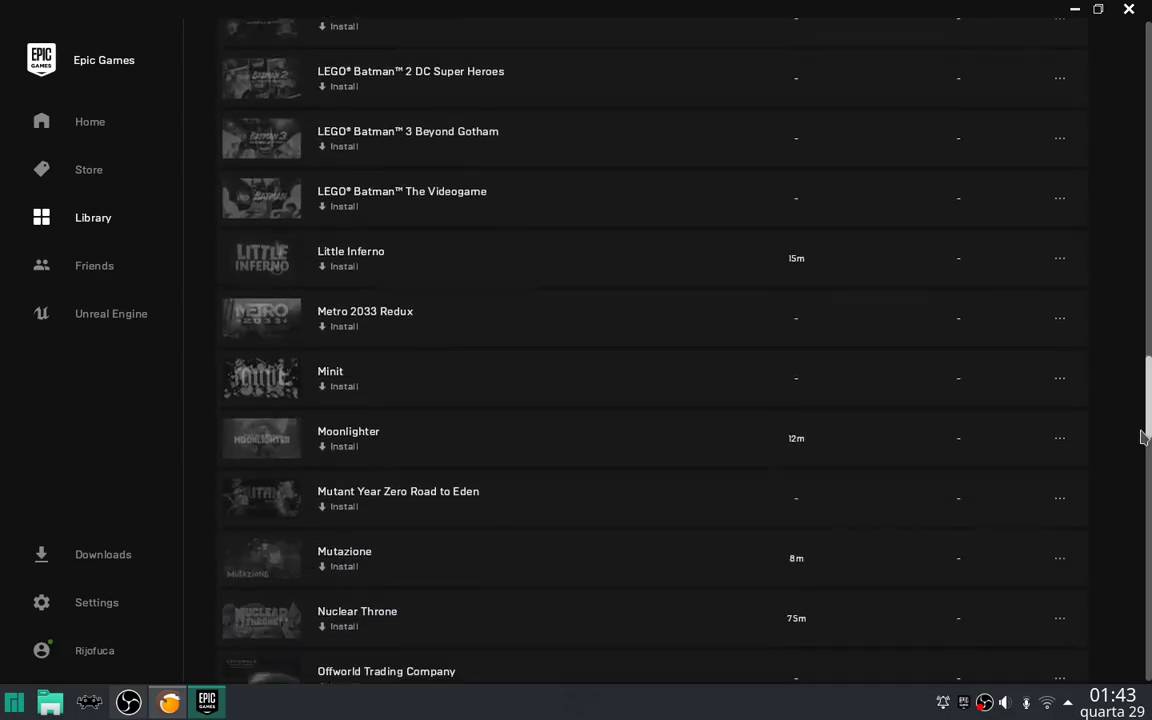
drag(1145, 481, 1147, 573)
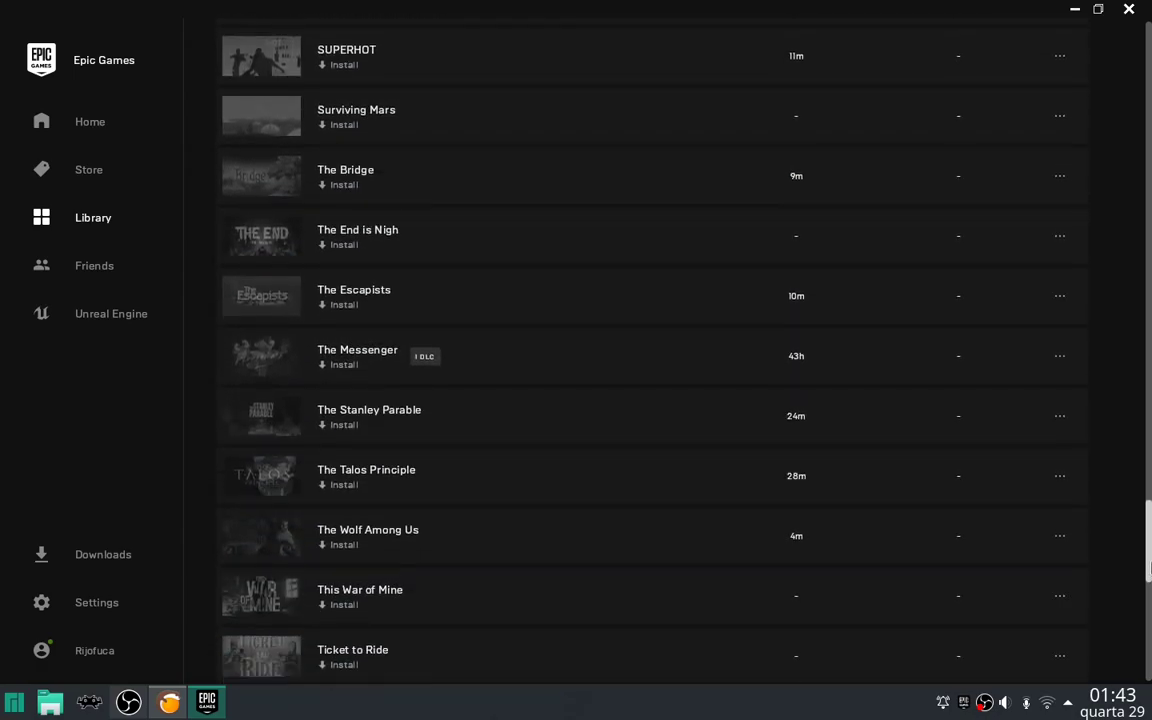
Install The Messenger (1.58GB) to the chosen location and launch it.
click(475, 367)
click(645, 438)
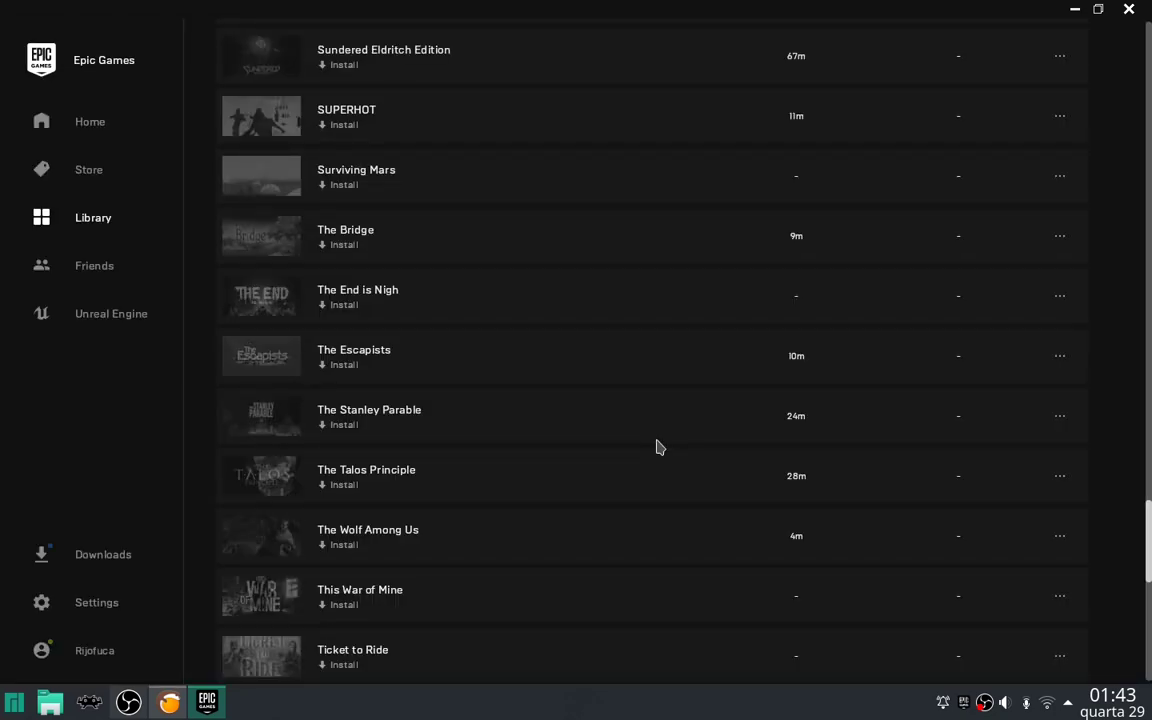
drag(1150, 548, 1150, 70)
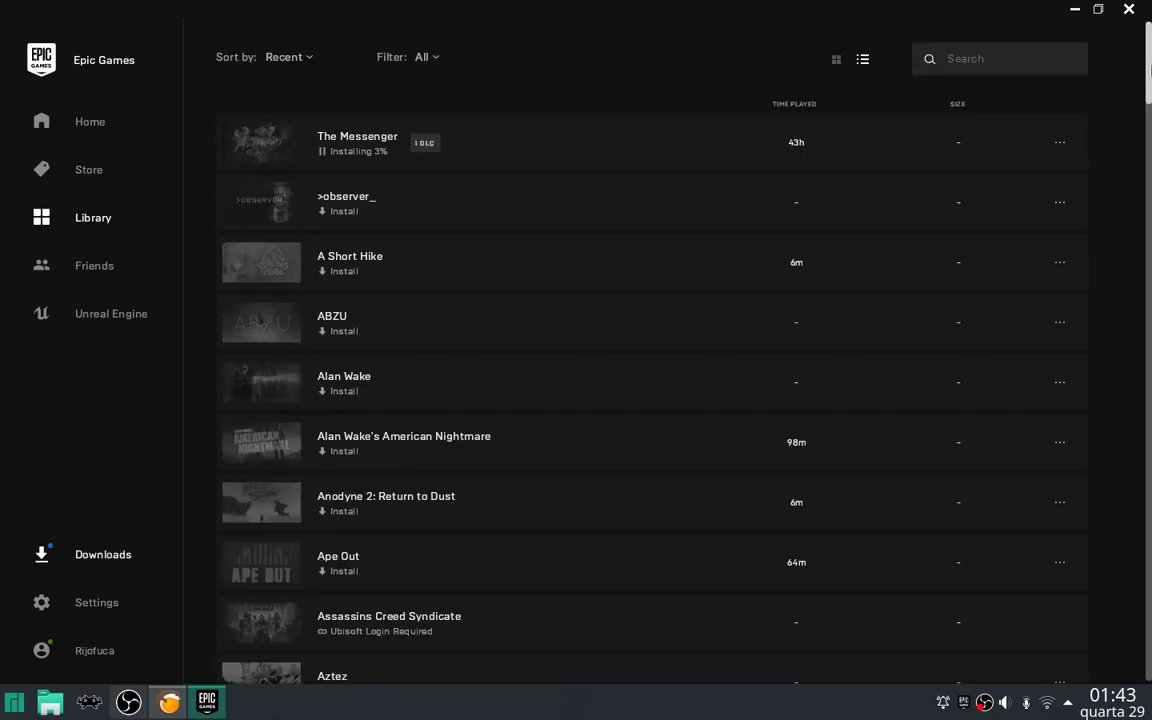
click(576, 142)
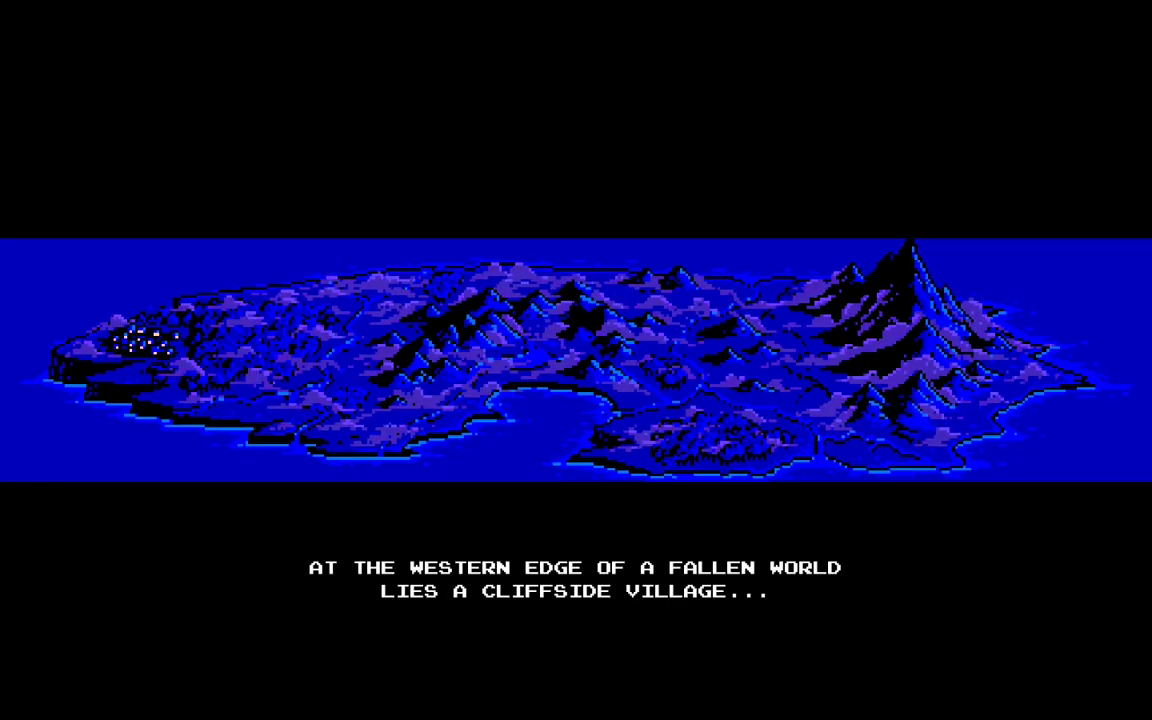
Skip the intro, choose Play, and pick the first save slot for a new game.
key(Return)
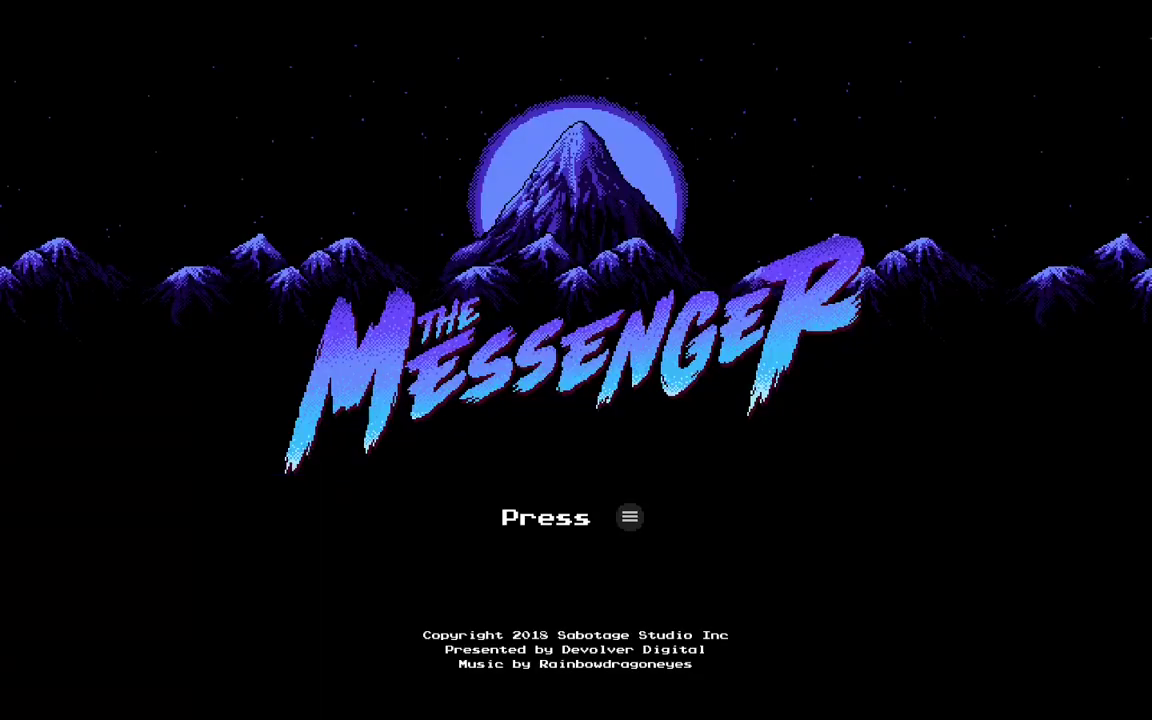
key(Return)
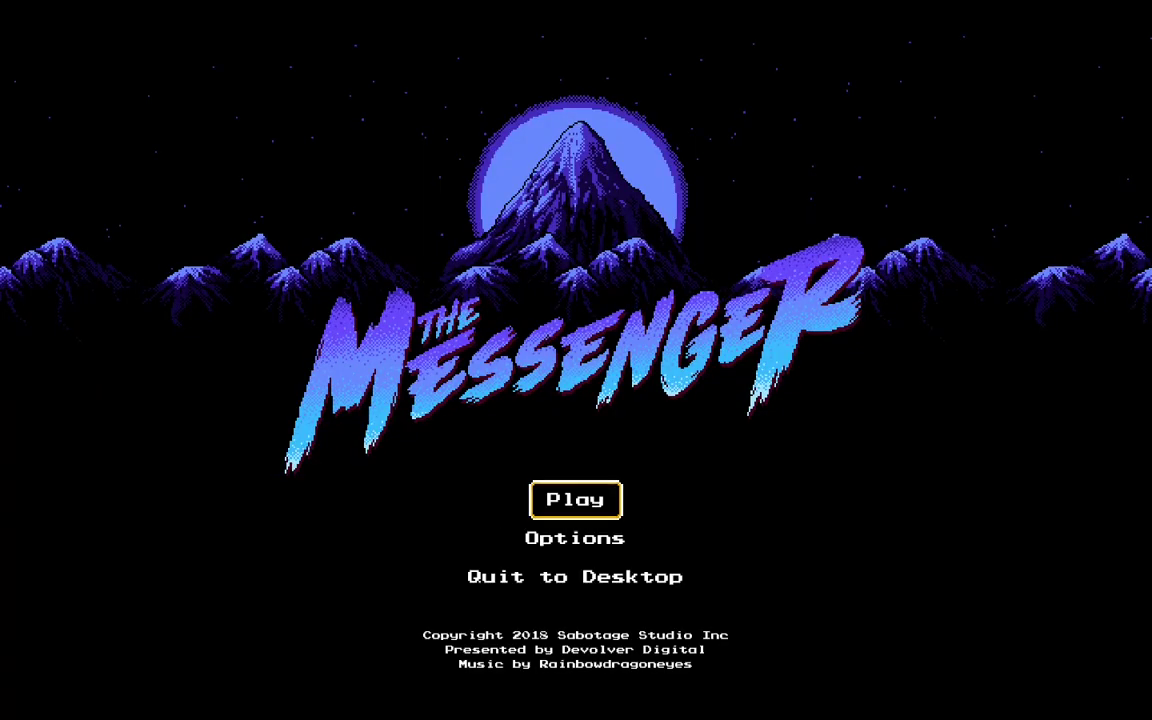
key(Return)
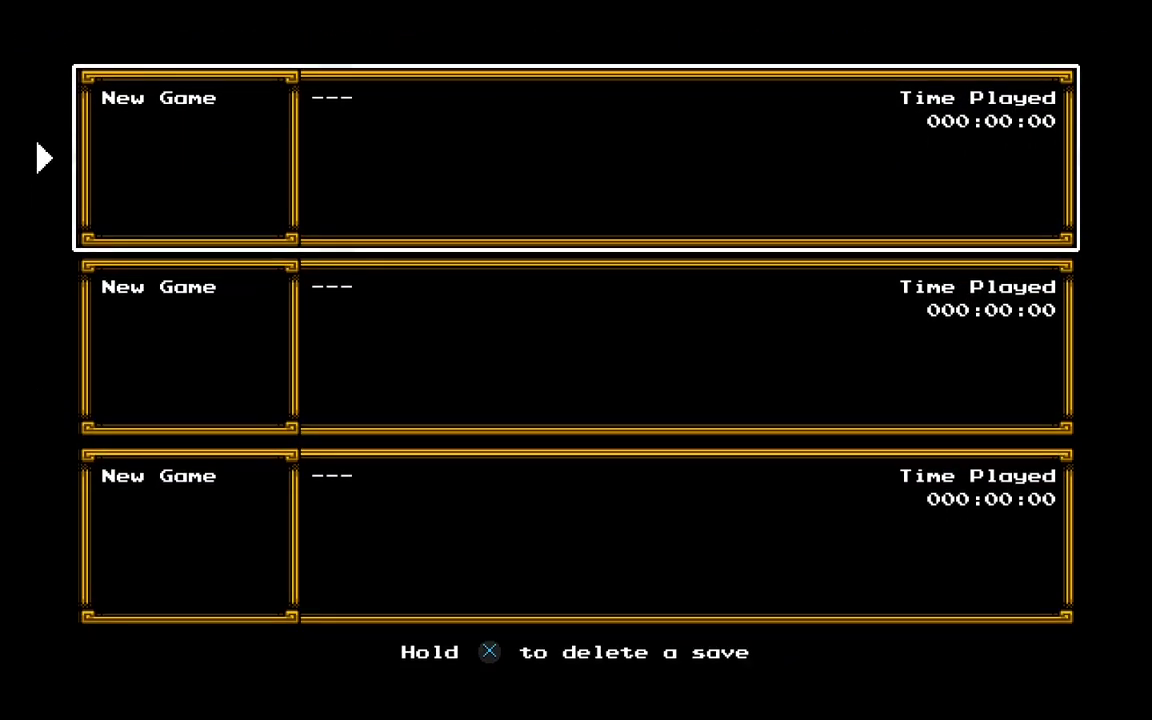
key(Return)
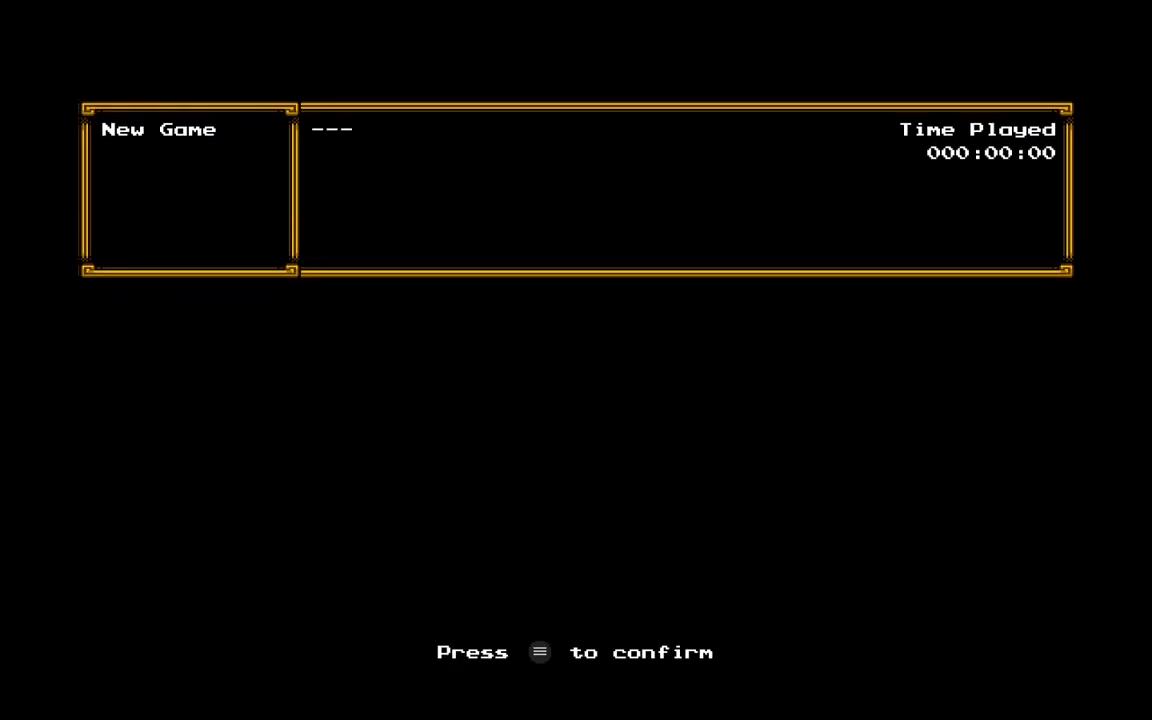
Enter a player name ending in lowercase 'i' with the letter picker and confirm it with Yes.
key(Down)
key(Right)
key(Right)
key(Down)
key(Right)
key(Return)
key(Right)
key(Right)
key(Right)
key(Right)
key(Up)
key(Right)
key(Return)
key(Escape)
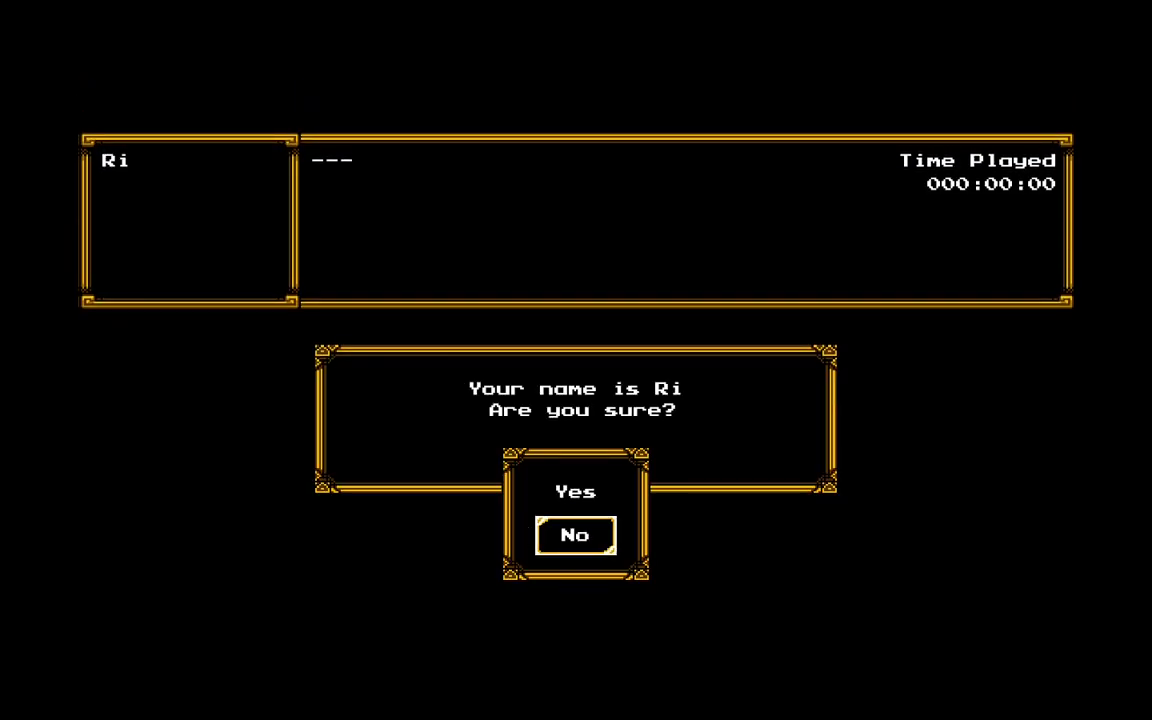
key(Up)
key(Return)
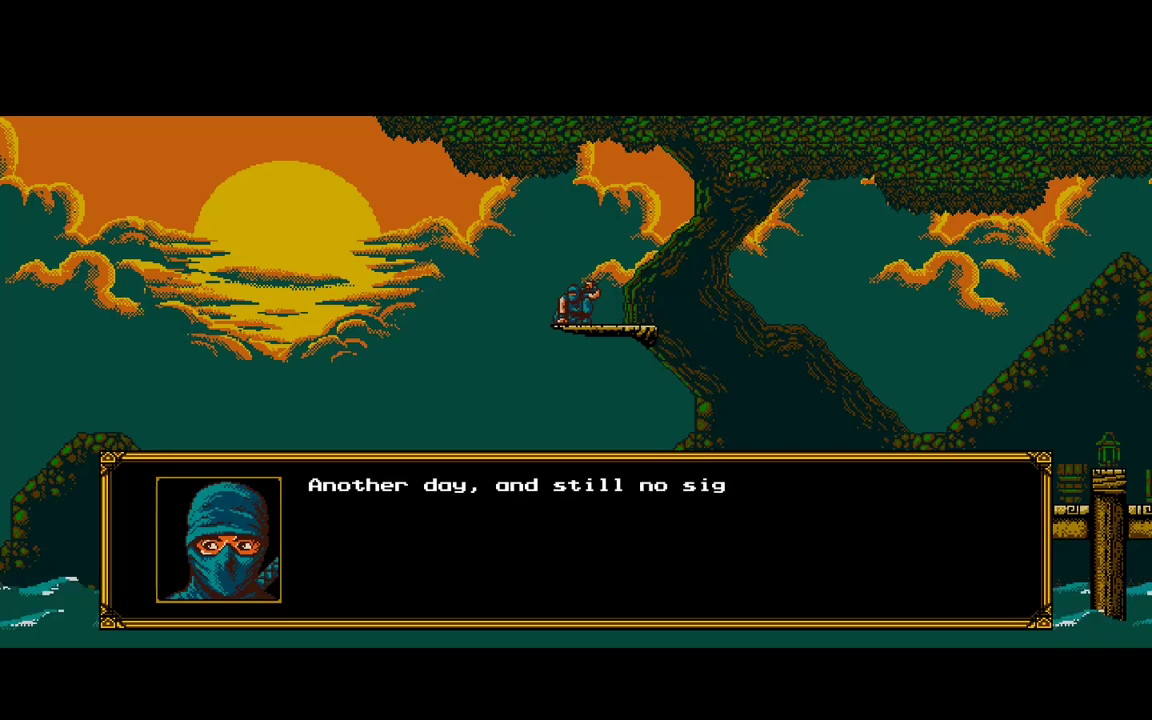
Advance through the opening dialogue lines between the ninja and the elder.
key(Return)
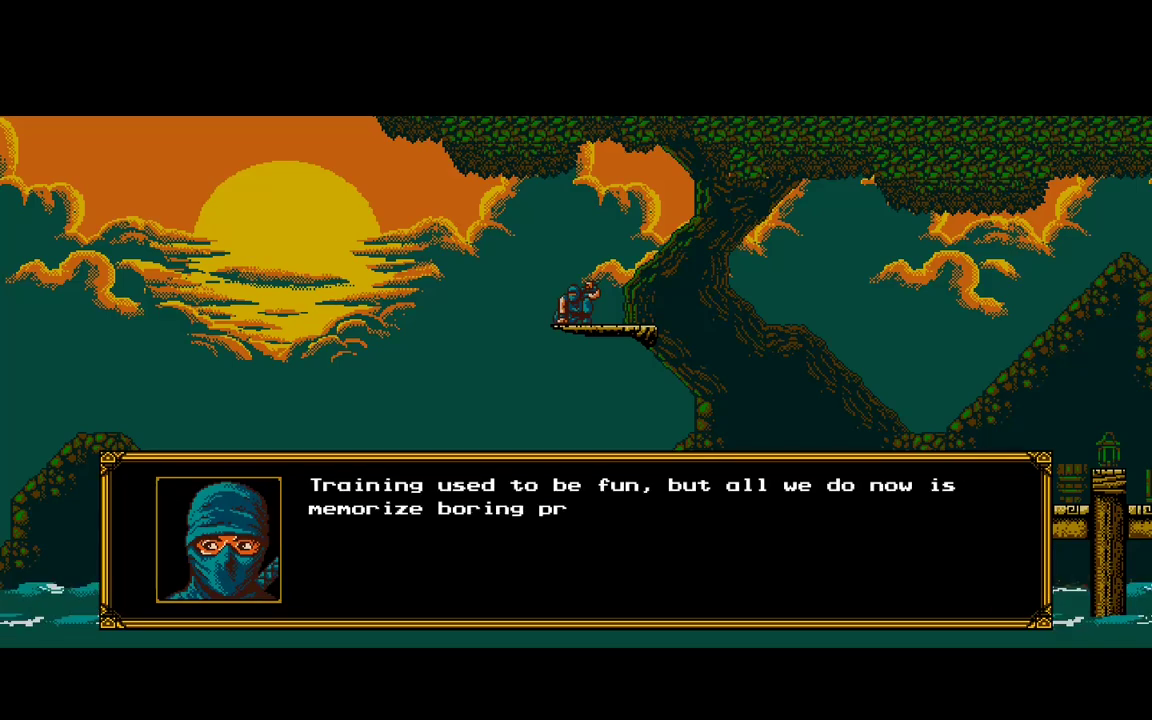
key(Return)
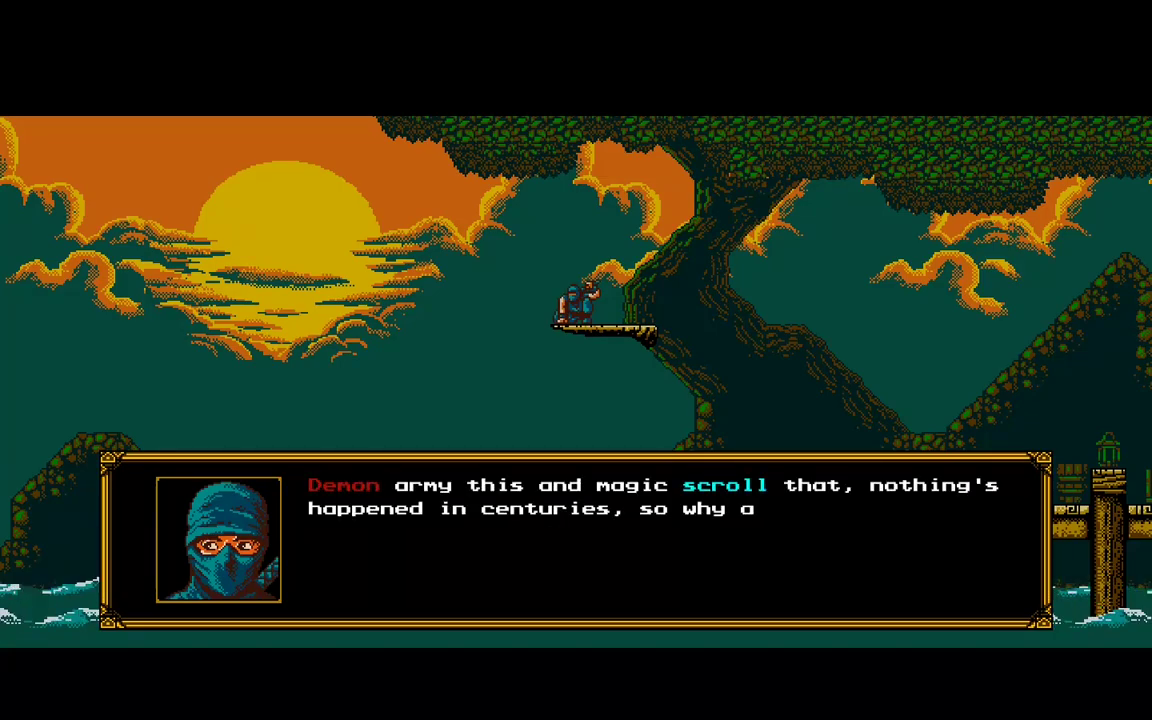
key(Return)
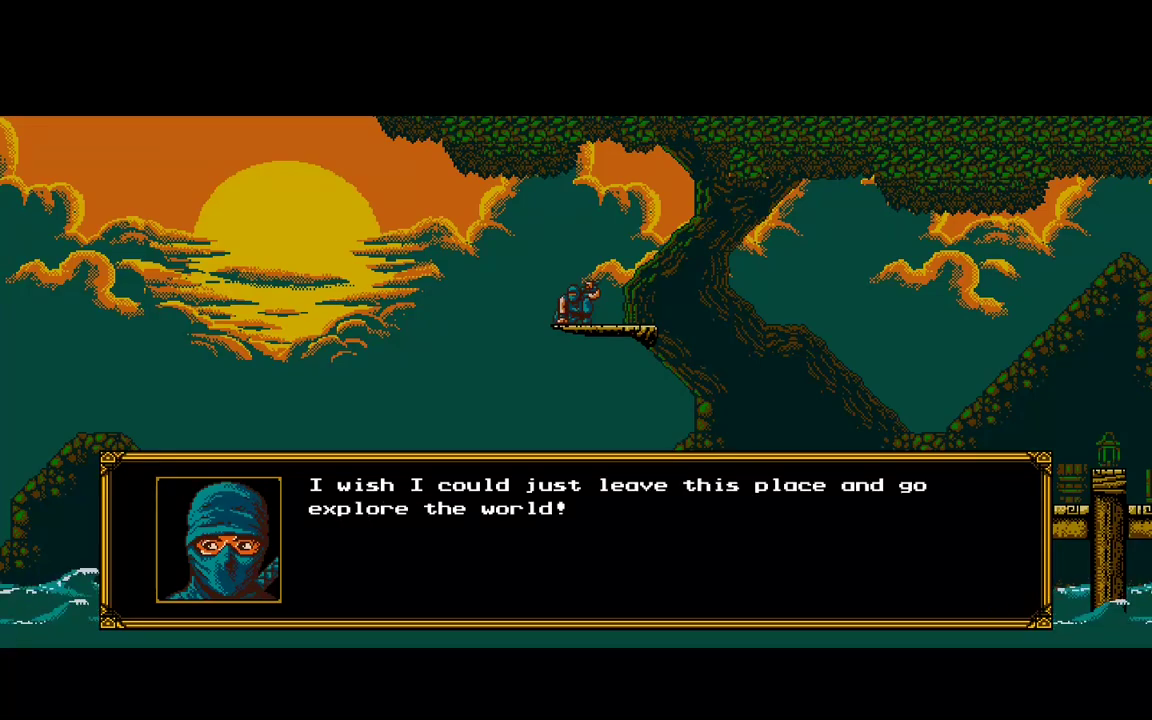
key(Return)
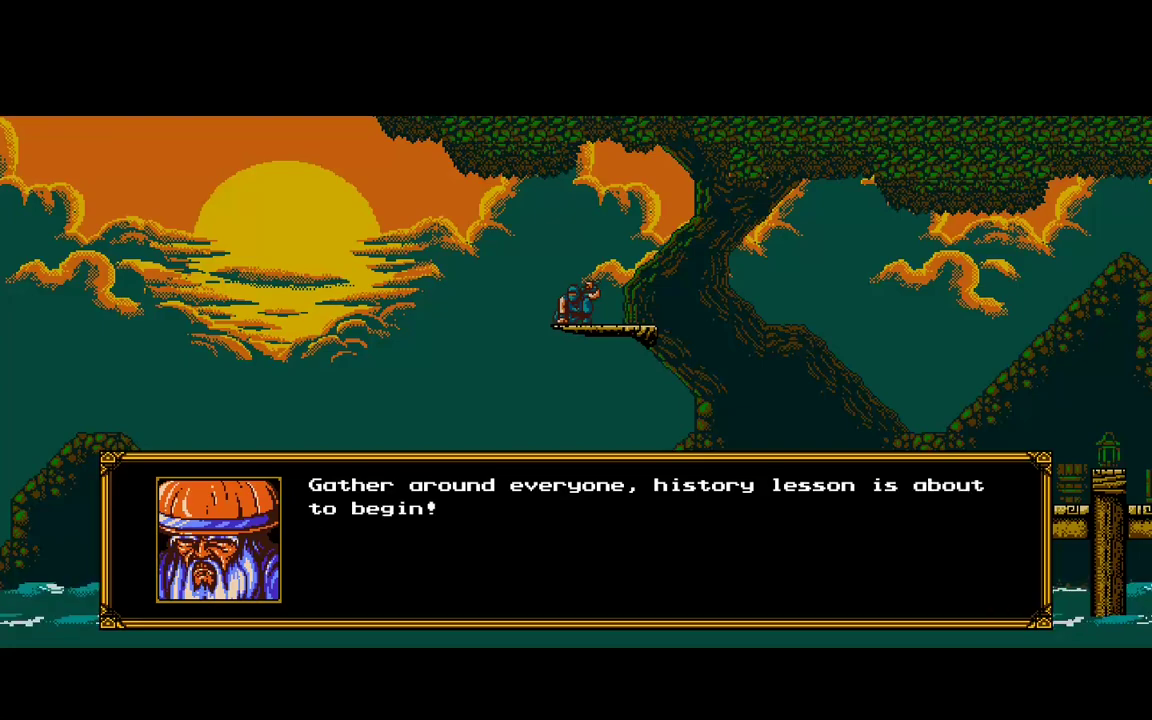
key(Return)
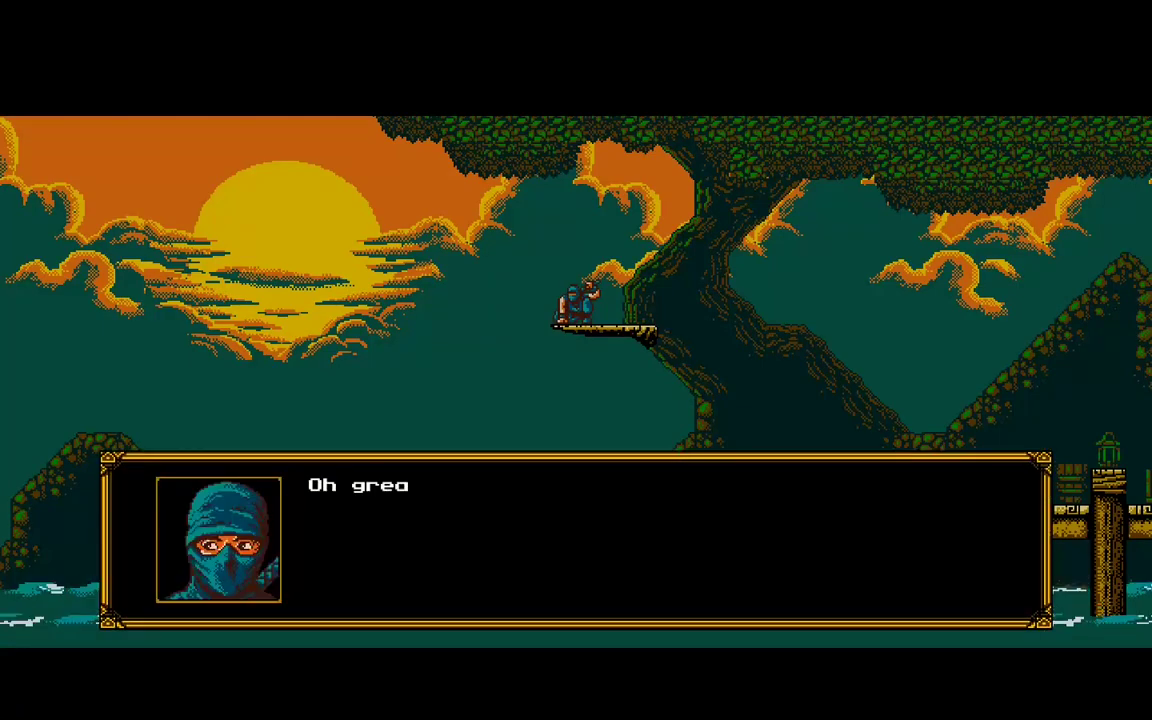
key(Return)
Dismiss the final dialogue line and run and jump the ninja right across the bridge posts.
key(Right)
key(space)
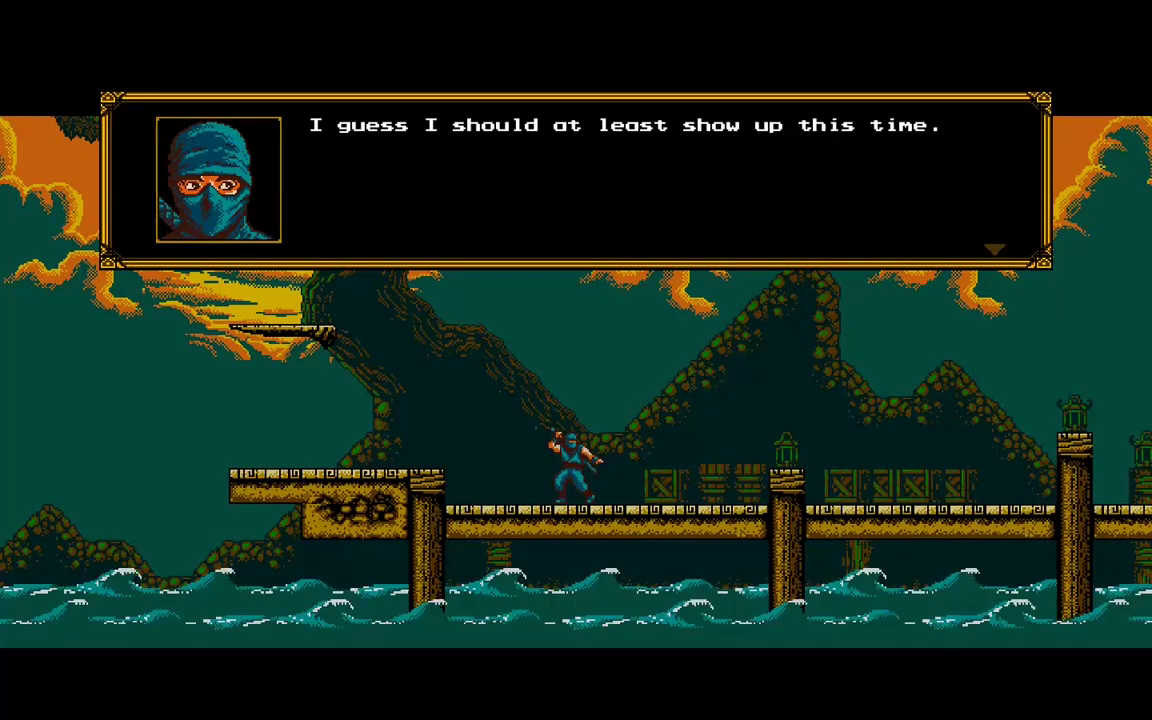
key(Return)
key(Right)
key(space)
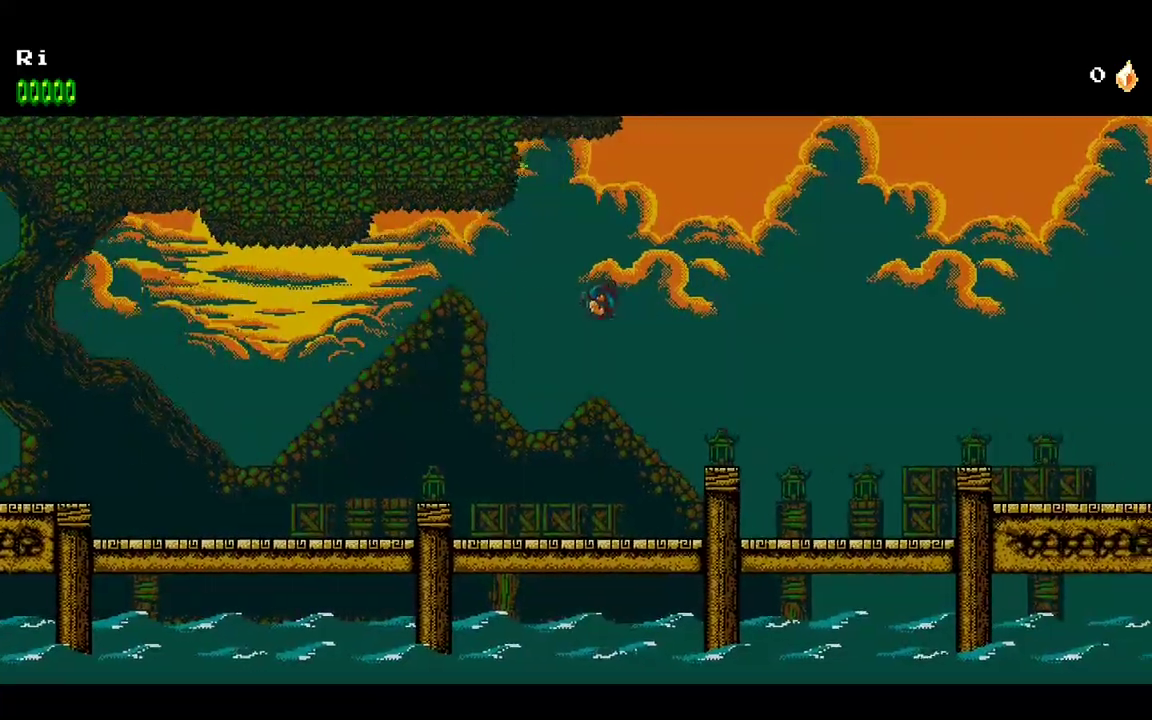
key(Right)
key(space)
key(space)
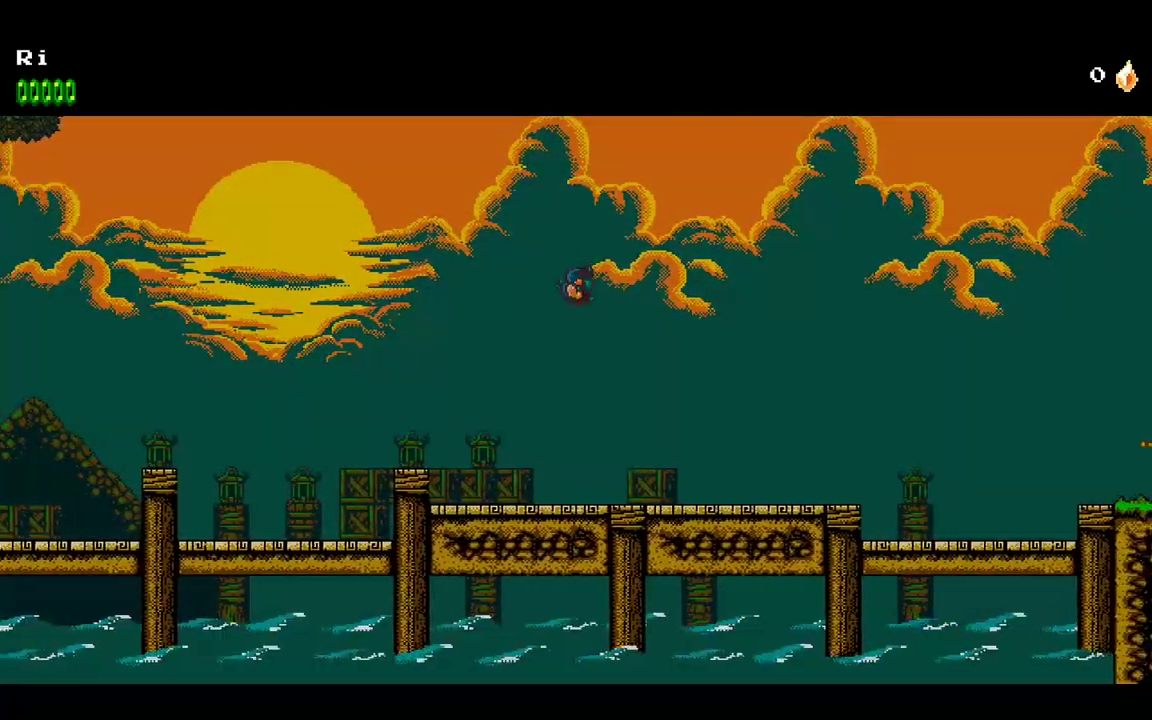